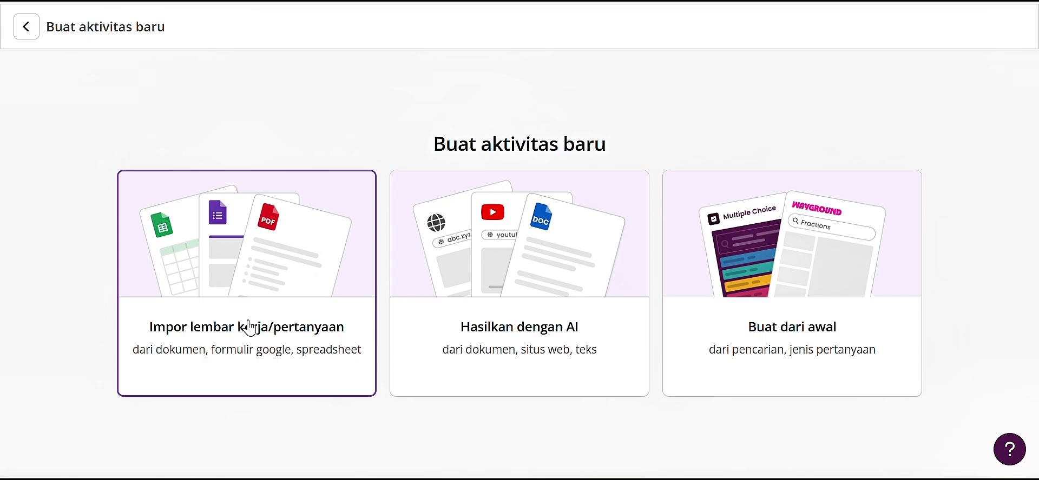
Start a new activity by importing a worksheet and upload the document Soal Ulangan PAK Kelas 5 Semester 2 from the device.
{"action": "left_click", "coordinate": [224, 342]}
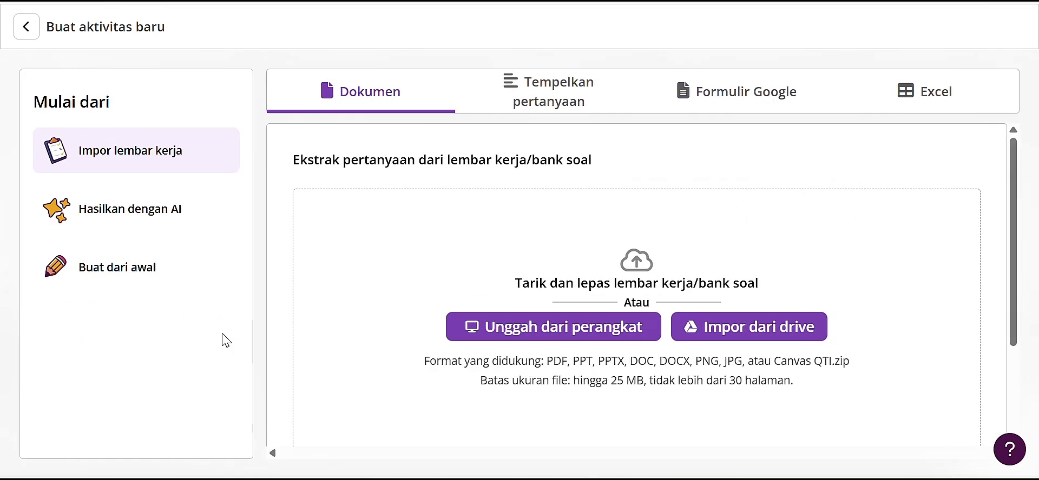
{"action": "scroll", "coordinate": [592, 295], "scroll_direction": "down", "scroll_amount": 2}
{"action": "scroll", "coordinate": [587, 289], "scroll_direction": "up", "scroll_amount": 1}
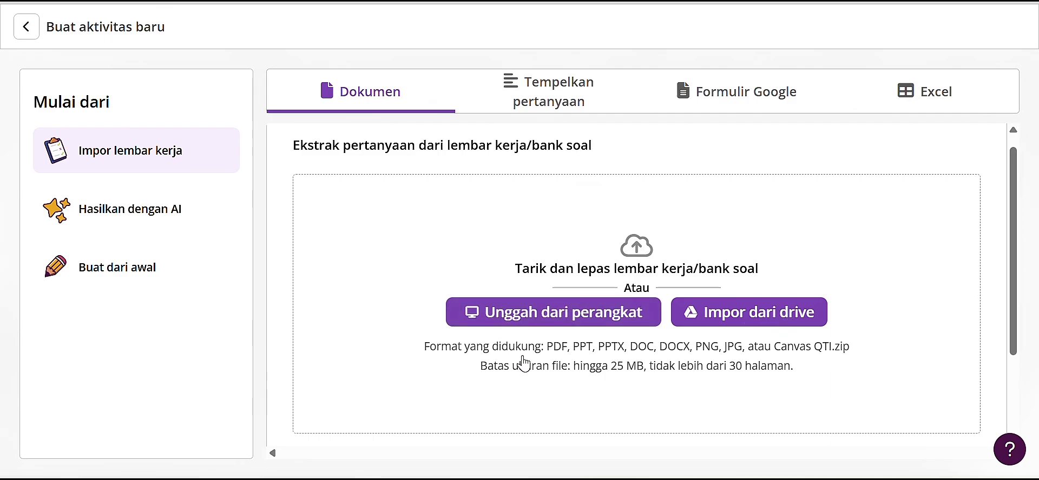
{"action": "left_click", "coordinate": [532, 328]}
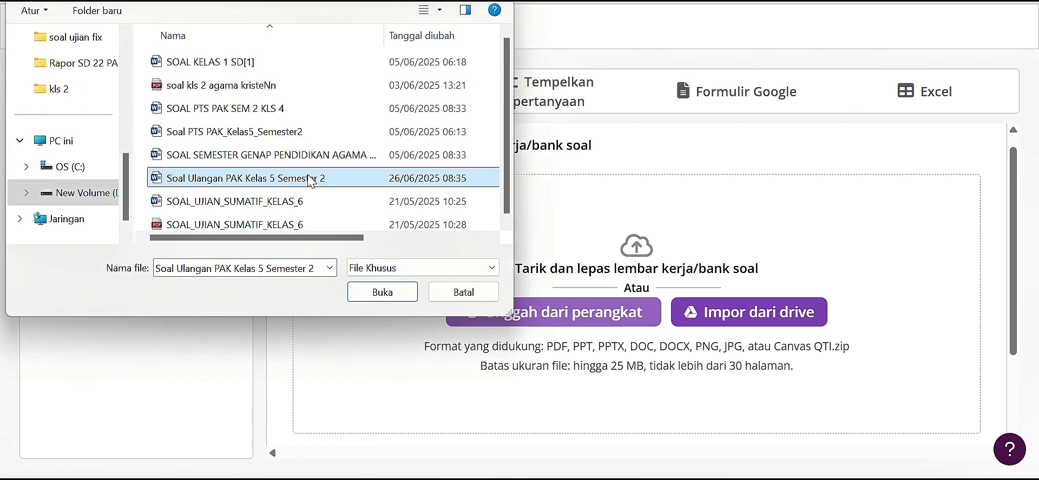
{"action": "double_click", "coordinate": [310, 179]}
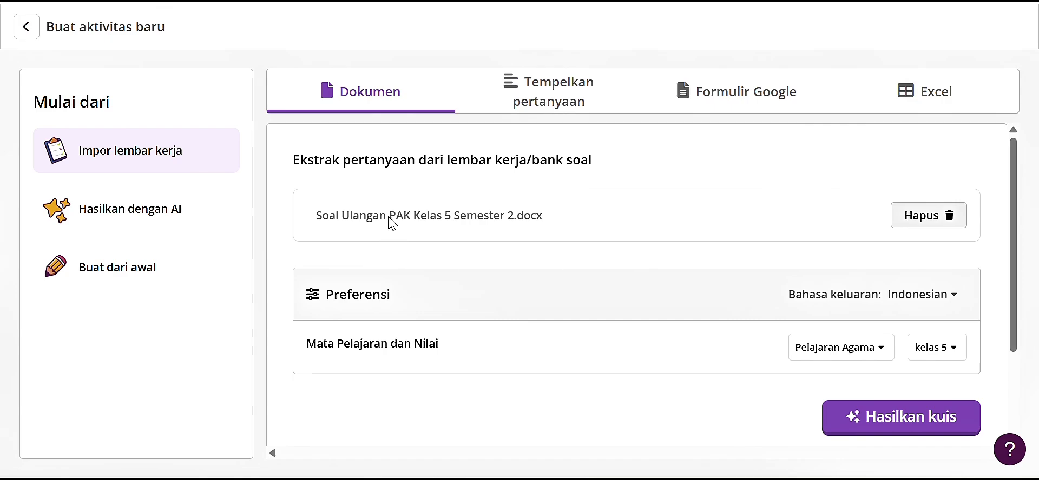
Check the subject options in the import preferences and generate the quiz from the uploaded worksheet.
{"action": "scroll", "coordinate": [772, 258], "scroll_direction": "down", "scroll_amount": 3}
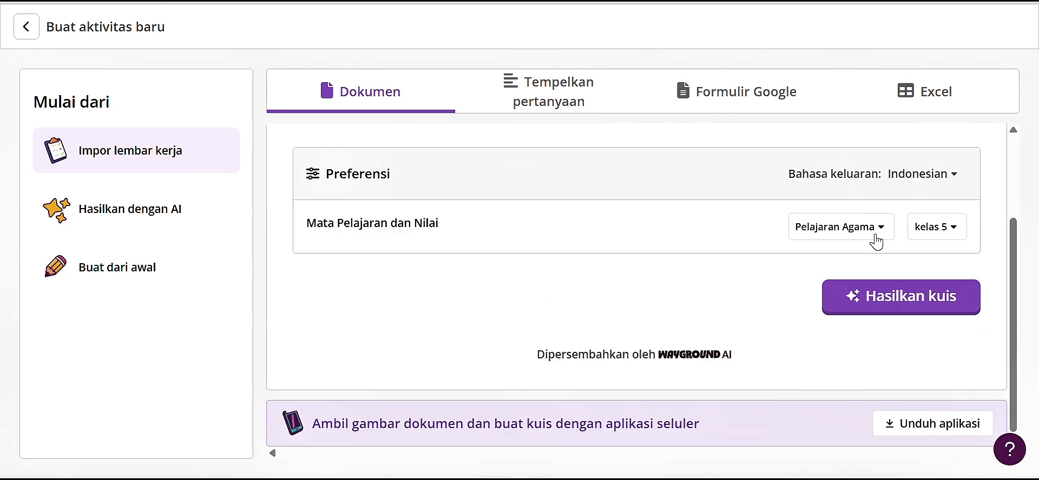
{"action": "left_click", "coordinate": [881, 233]}
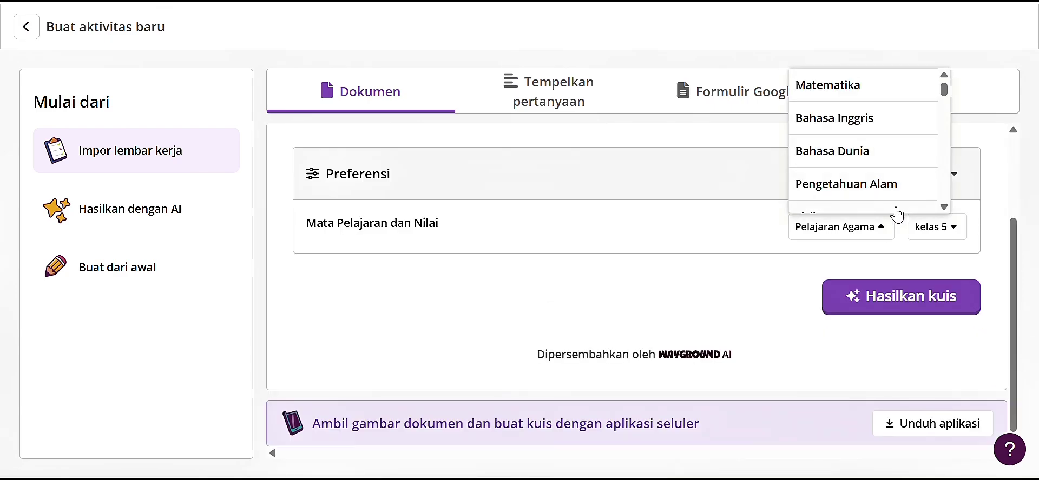
{"action": "left_click", "coordinate": [882, 232]}
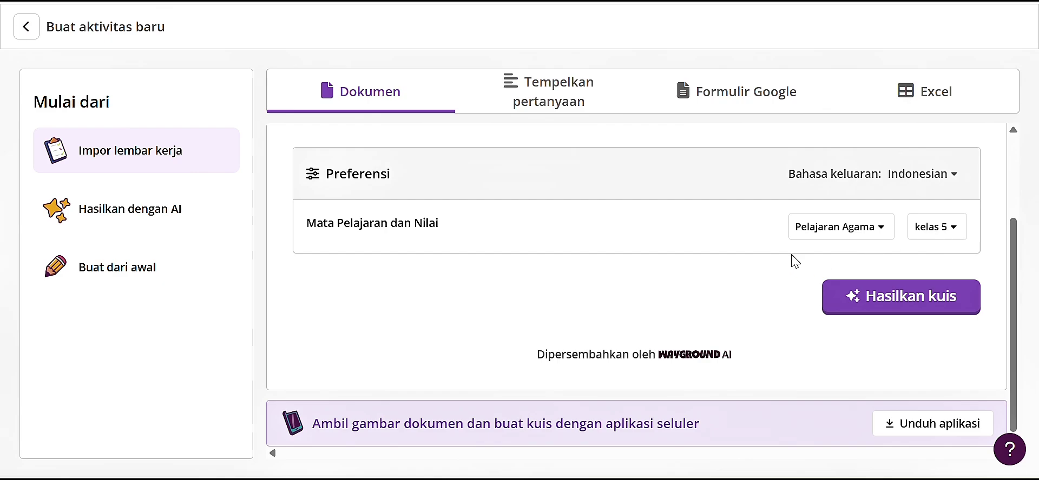
{"action": "scroll", "coordinate": [741, 312], "scroll_direction": "up", "scroll_amount": 3}
{"action": "scroll", "coordinate": [812, 314], "scroll_direction": "down", "scroll_amount": 1}
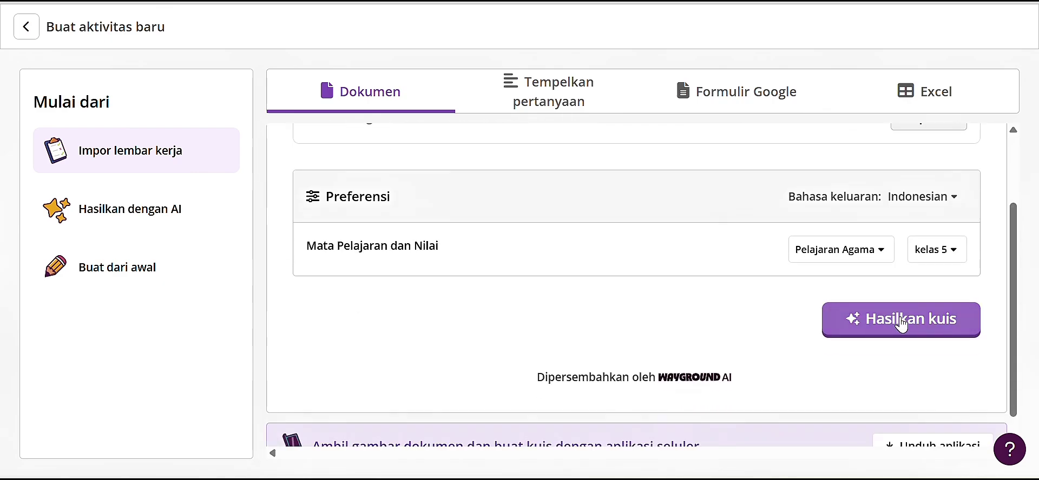
{"action": "left_click", "coordinate": [901, 323]}
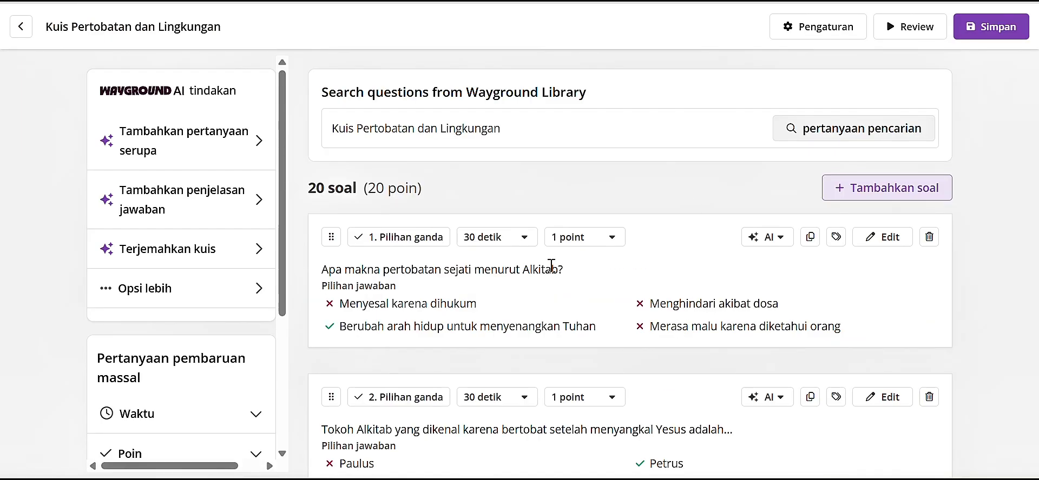
Review the generated multiple-choice questions and their marked answers from the first to the last.
{"action": "scroll", "coordinate": [550, 265], "scroll_direction": "down", "scroll_amount": 2}
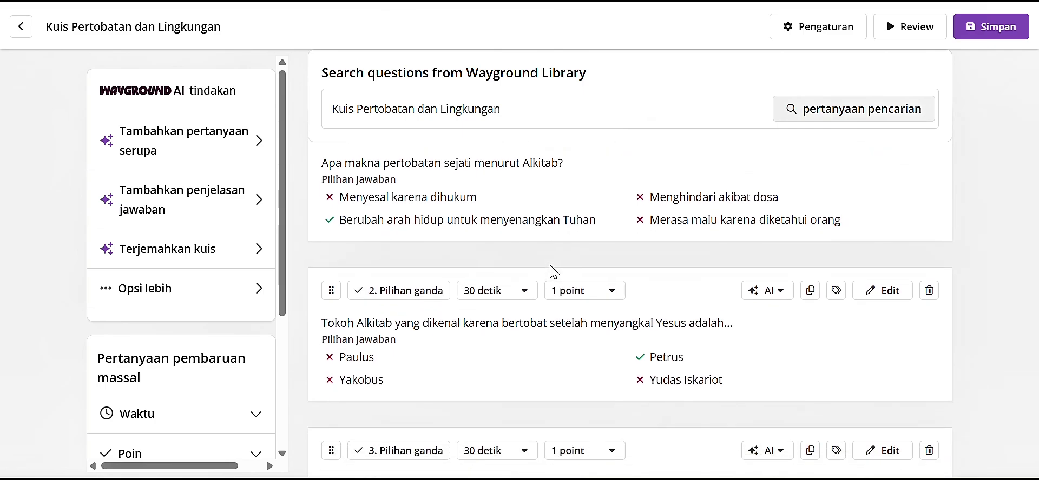
{"action": "scroll", "coordinate": [552, 270], "scroll_direction": "down", "scroll_amount": 3}
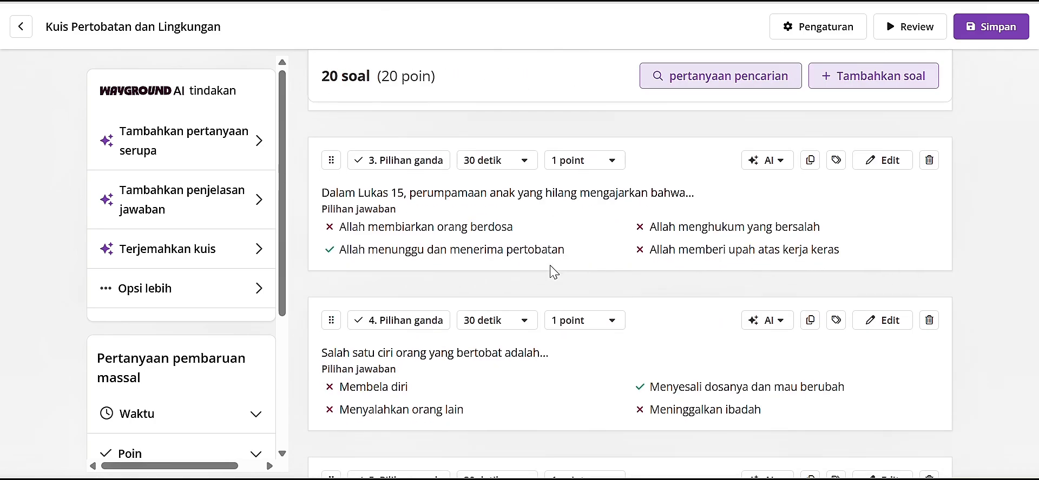
{"action": "scroll", "coordinate": [554, 272], "scroll_direction": "down", "scroll_amount": 2}
{"action": "scroll", "coordinate": [553, 272], "scroll_direction": "down", "scroll_amount": 3}
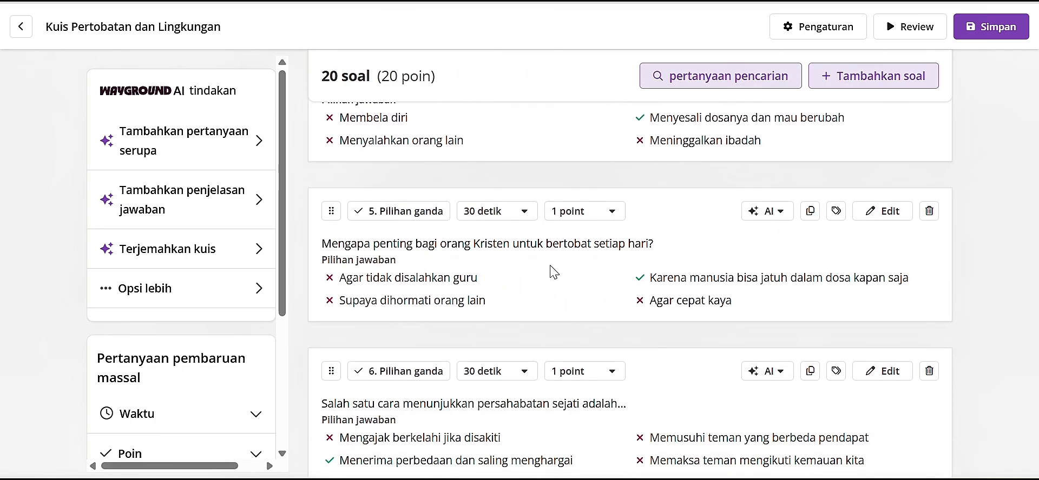
{"action": "scroll", "coordinate": [552, 272], "scroll_direction": "down", "scroll_amount": 5}
{"action": "scroll", "coordinate": [551, 265], "scroll_direction": "down", "scroll_amount": 4}
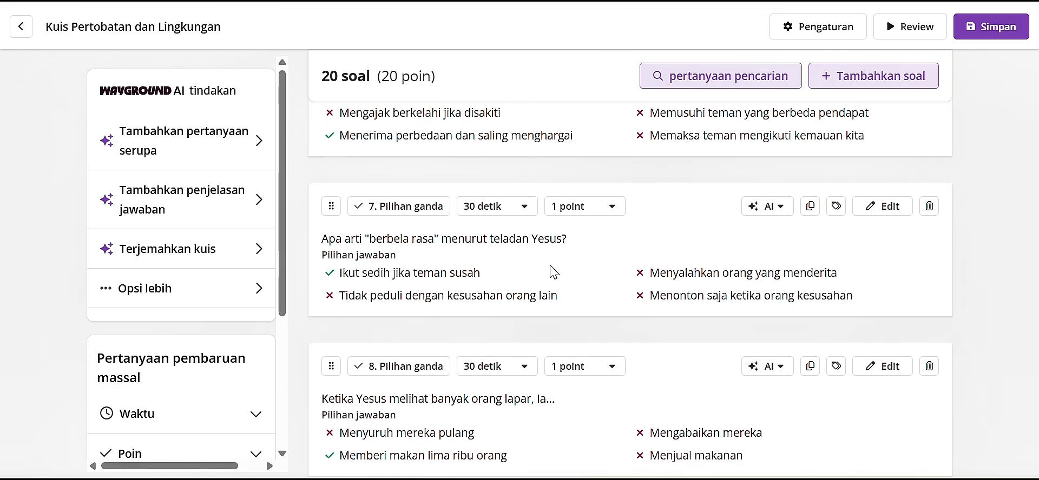
{"action": "scroll", "coordinate": [550, 270], "scroll_direction": "down", "scroll_amount": 2}
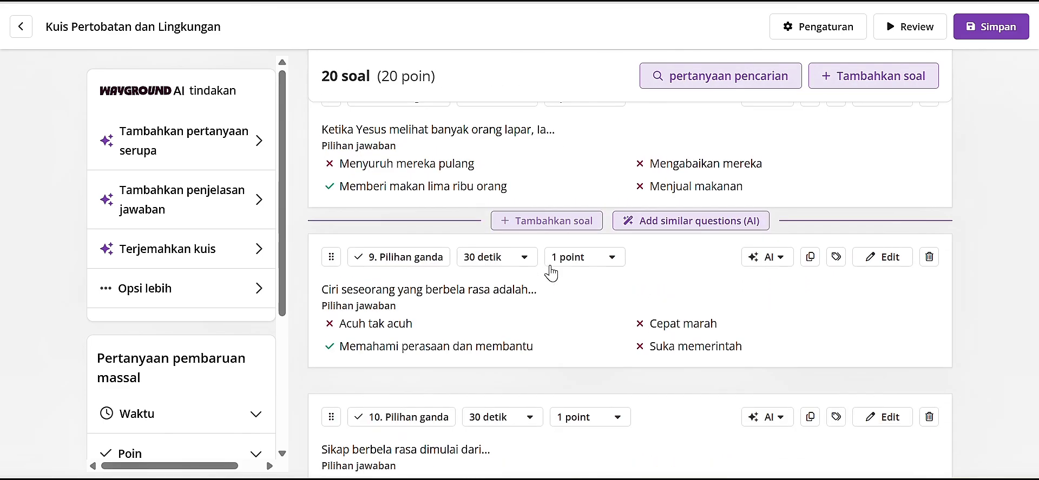
{"action": "scroll", "coordinate": [550, 270], "scroll_direction": "up", "scroll_amount": 20}
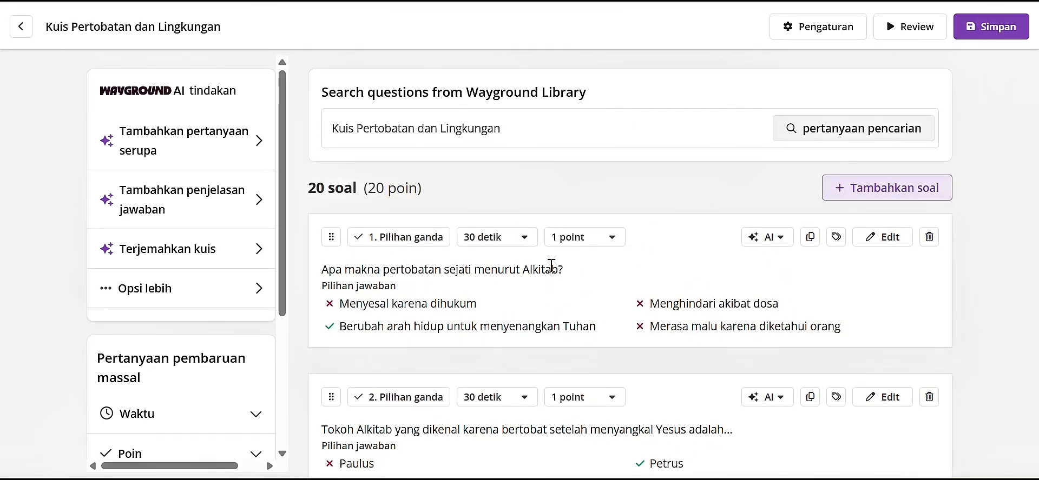
{"action": "scroll", "coordinate": [551, 266], "scroll_direction": "down", "scroll_amount": 20}
{"action": "scroll", "coordinate": [595, 259], "scroll_direction": "up", "scroll_amount": 8}
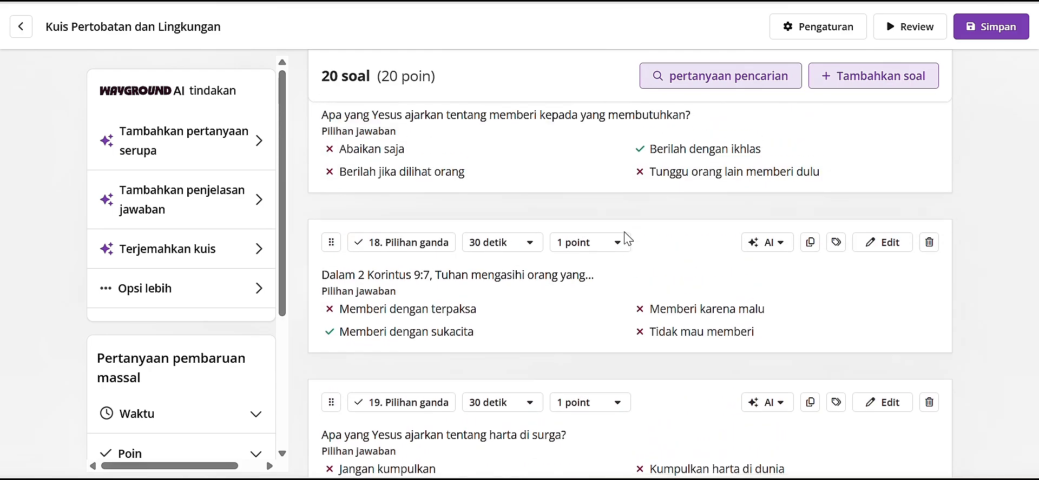
{"action": "scroll", "coordinate": [625, 236], "scroll_direction": "down", "scroll_amount": 8}
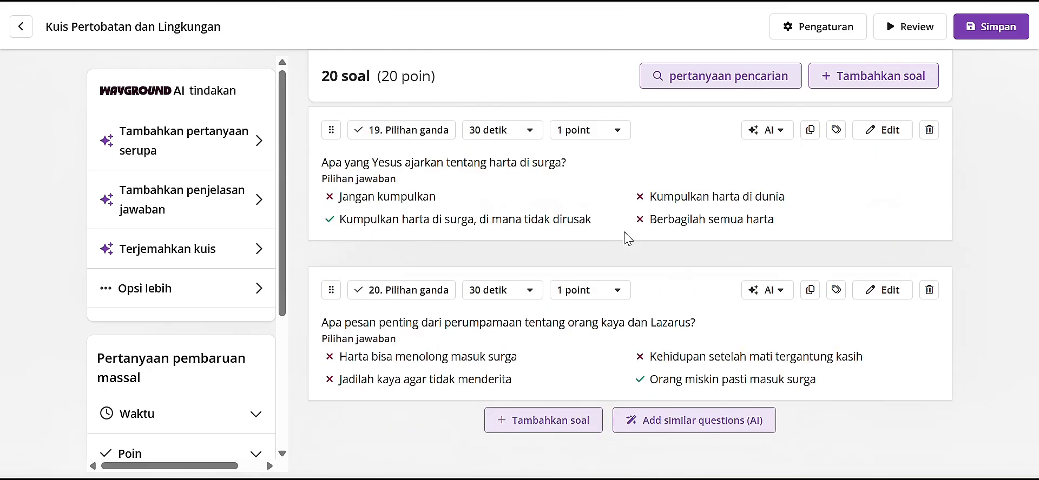
{"action": "left_click", "coordinate": [519, 424]}
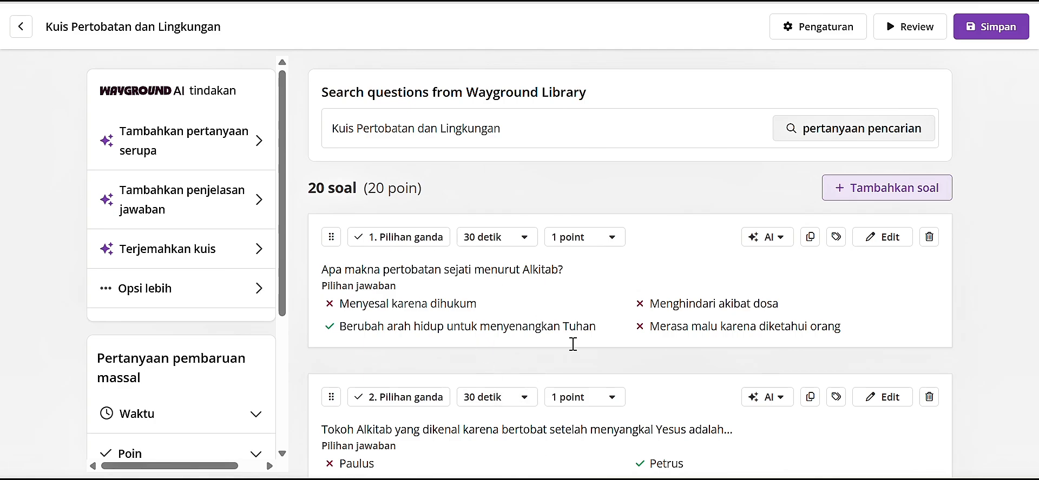
{"action": "scroll", "coordinate": [632, 334], "scroll_direction": "down", "scroll_amount": 4}
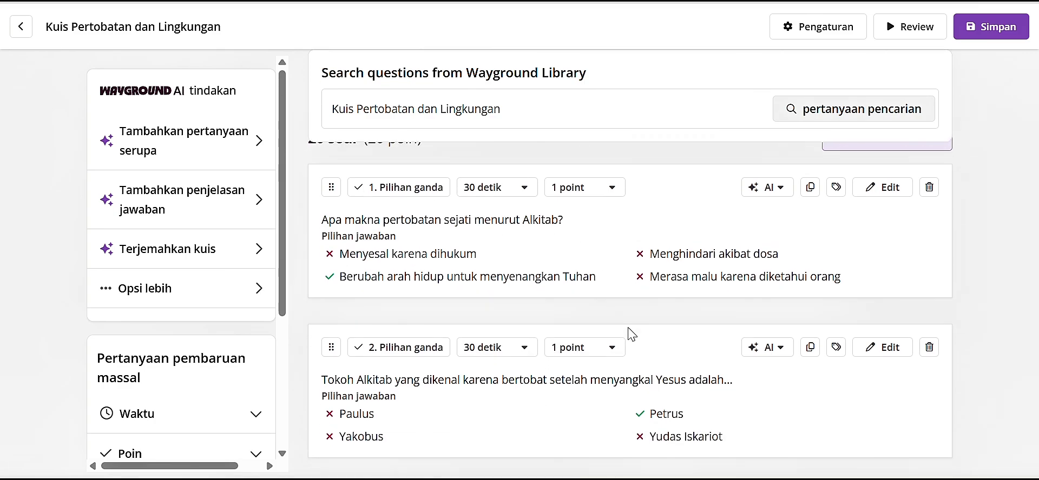
{"action": "scroll", "coordinate": [631, 334], "scroll_direction": "down", "scroll_amount": 3}
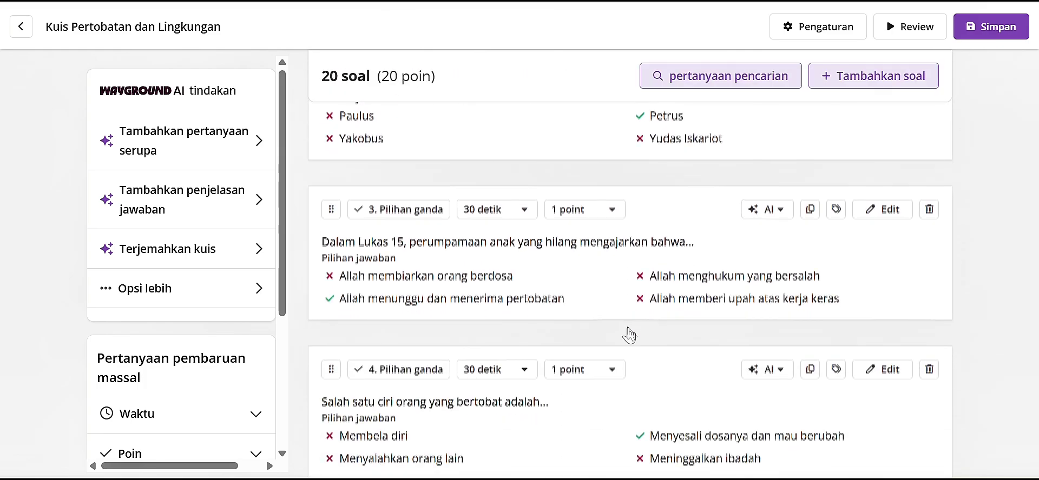
{"action": "scroll", "coordinate": [632, 334], "scroll_direction": "up", "scroll_amount": 7}
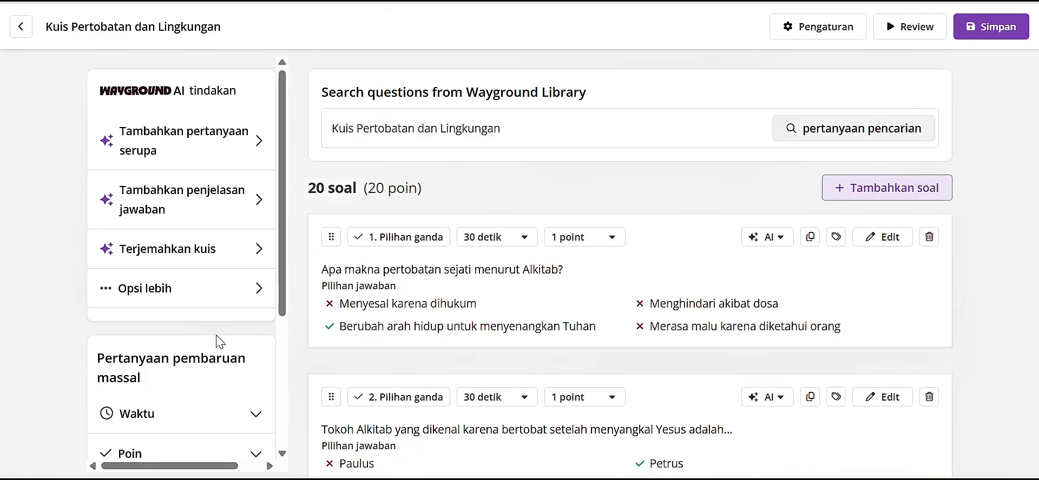
Set the time limit to 30 detik for all questions with the bulk update.
{"action": "scroll", "coordinate": [203, 425], "scroll_direction": "down", "scroll_amount": 2}
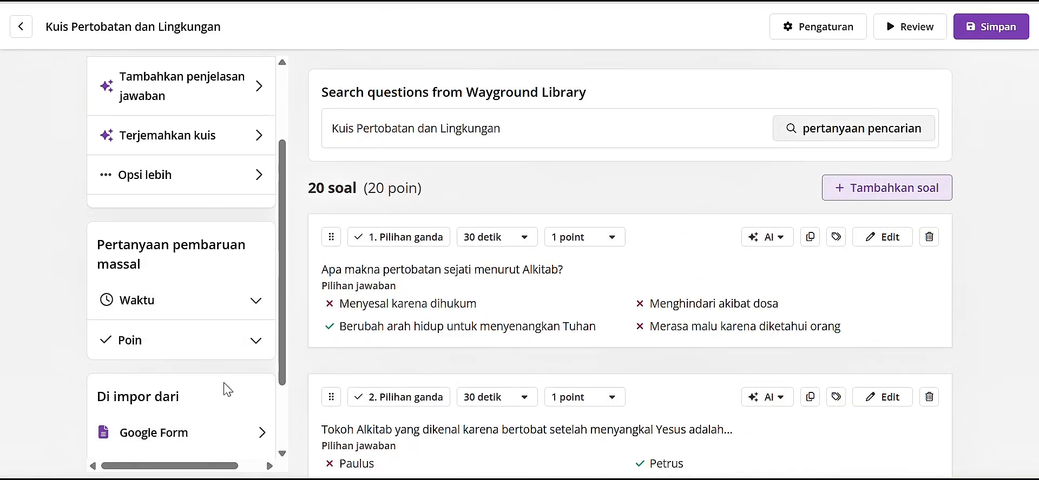
{"action": "left_click", "coordinate": [257, 303]}
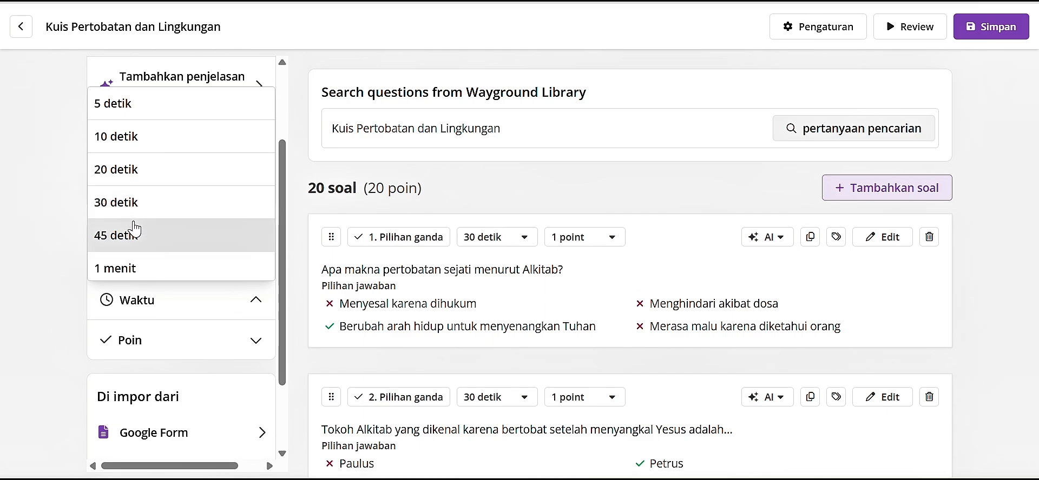
{"action": "scroll", "coordinate": [127, 200], "scroll_direction": "down", "scroll_amount": 2}
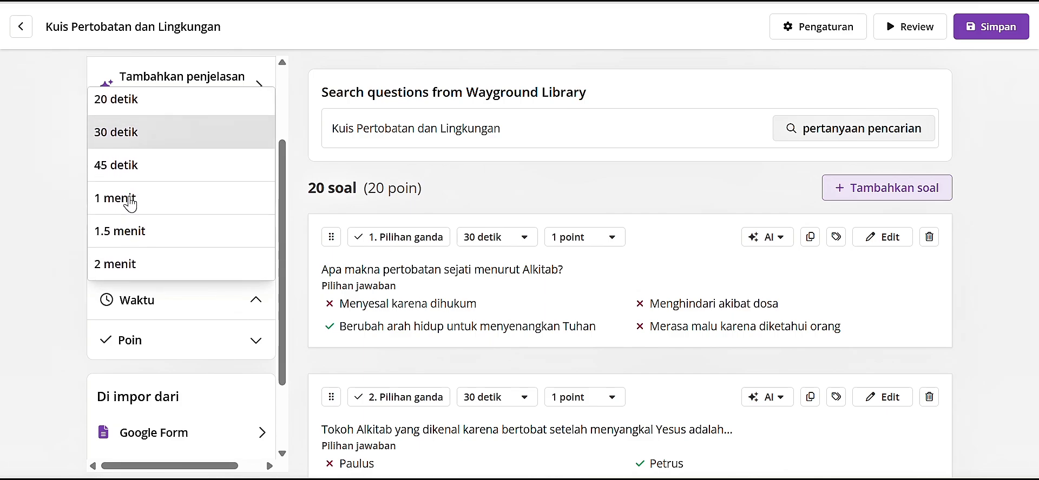
{"action": "scroll", "coordinate": [129, 202], "scroll_direction": "up", "scroll_amount": 2}
{"action": "scroll", "coordinate": [142, 162], "scroll_direction": "up", "scroll_amount": 2}
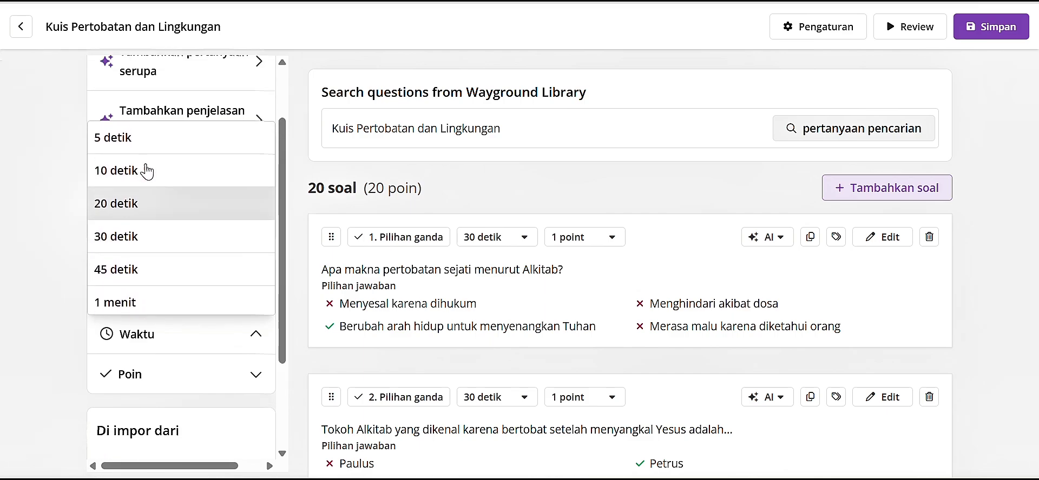
{"action": "scroll", "coordinate": [147, 172], "scroll_direction": "down", "scroll_amount": 1}
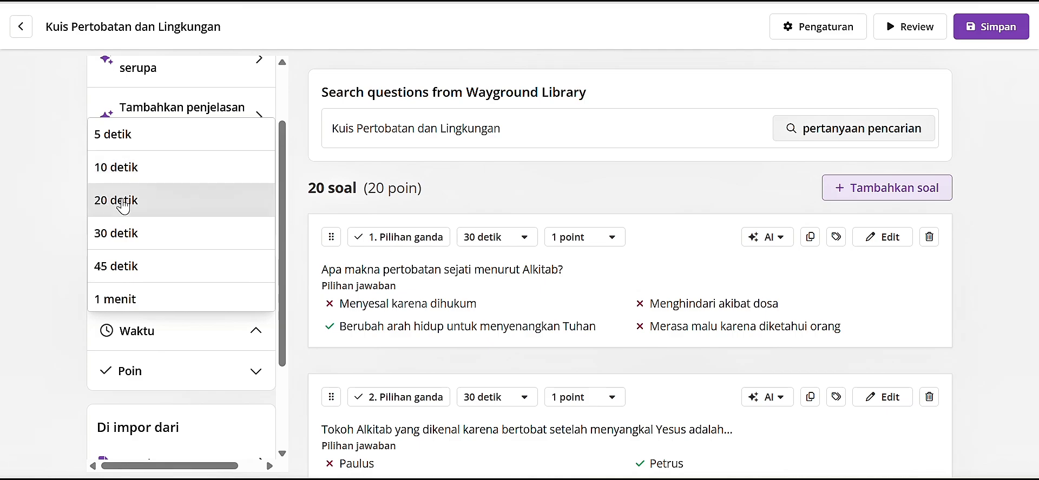
{"action": "left_click", "coordinate": [107, 243]}
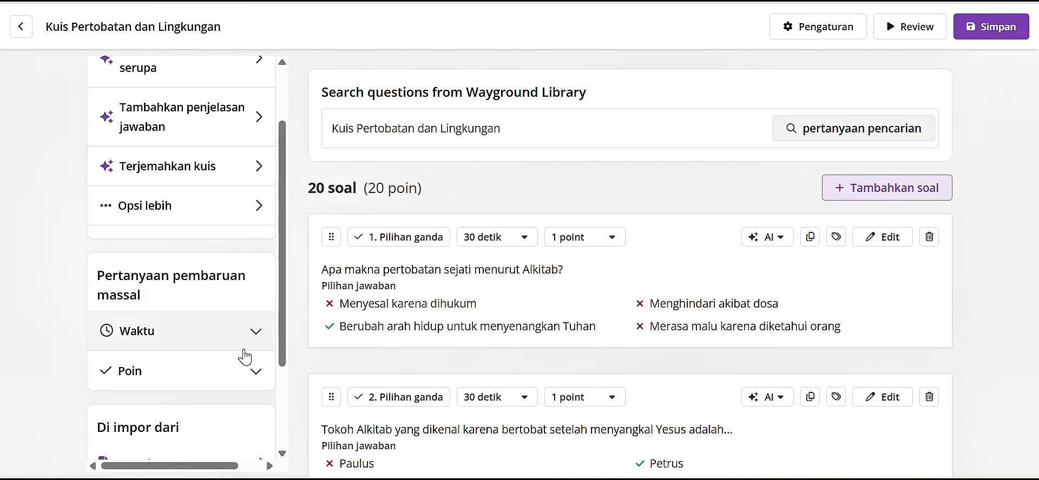
Set the score to 5 points for all questions in bulk and check the points on the first questions.
{"action": "scroll", "coordinate": [169, 339], "scroll_direction": "down", "scroll_amount": 3}
{"action": "left_click", "coordinate": [256, 244]}
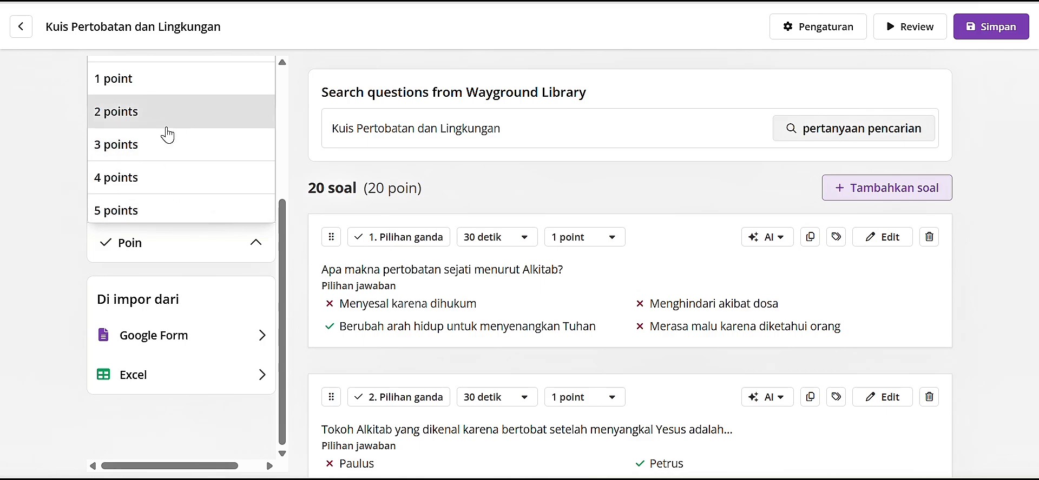
{"action": "scroll", "coordinate": [143, 178], "scroll_direction": "down", "scroll_amount": 3}
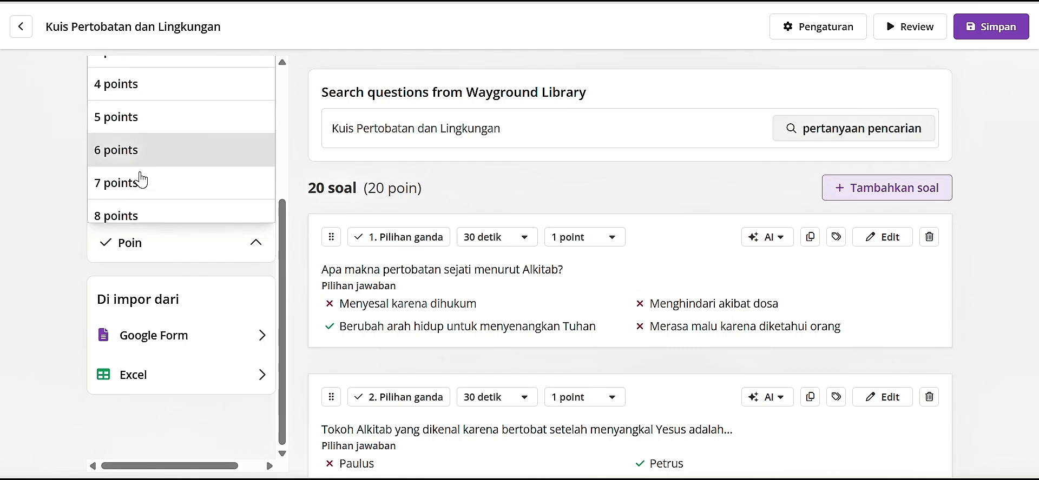
{"action": "scroll", "coordinate": [140, 178], "scroll_direction": "up", "scroll_amount": 2}
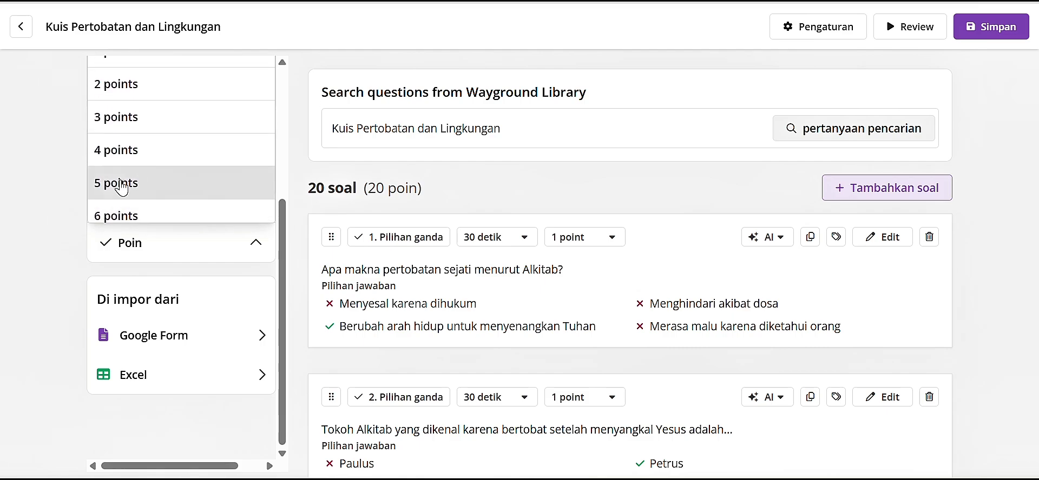
{"action": "left_click", "coordinate": [122, 184]}
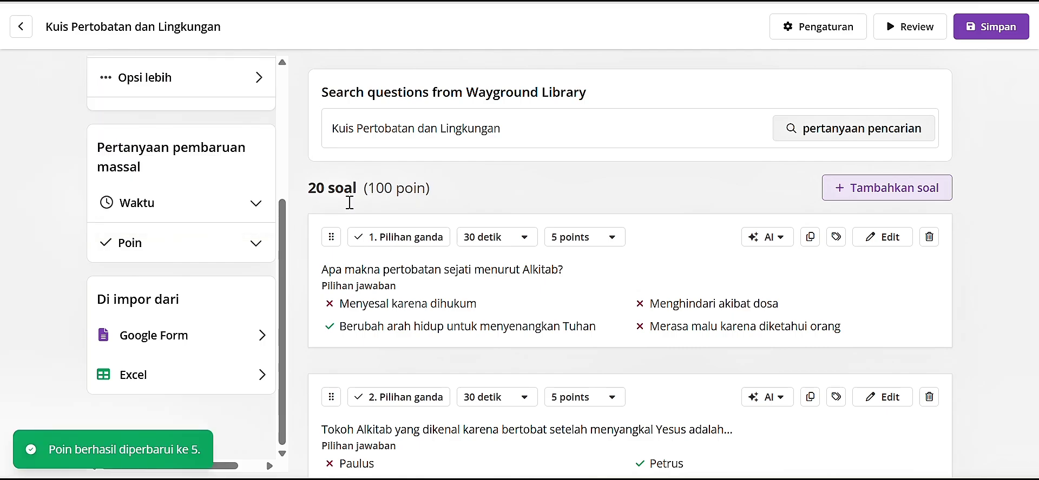
{"action": "scroll", "coordinate": [570, 391], "scroll_direction": "down", "scroll_amount": 3}
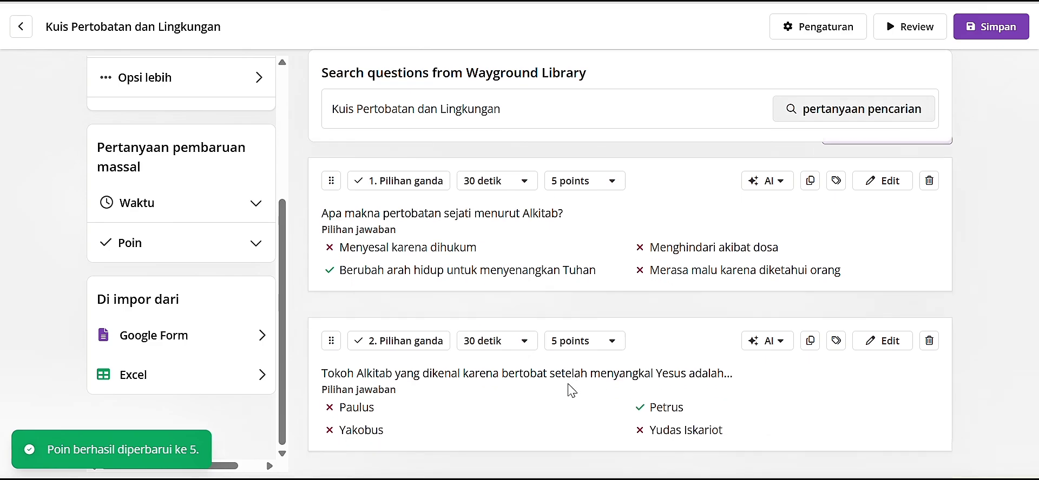
{"action": "scroll", "coordinate": [570, 390], "scroll_direction": "down", "scroll_amount": 1}
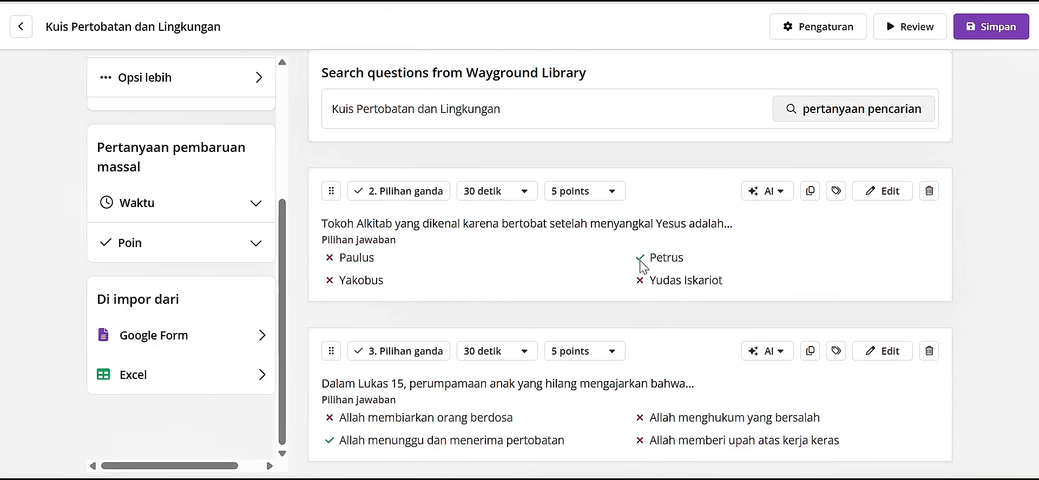
{"action": "scroll", "coordinate": [571, 245], "scroll_direction": "up", "scroll_amount": 4}
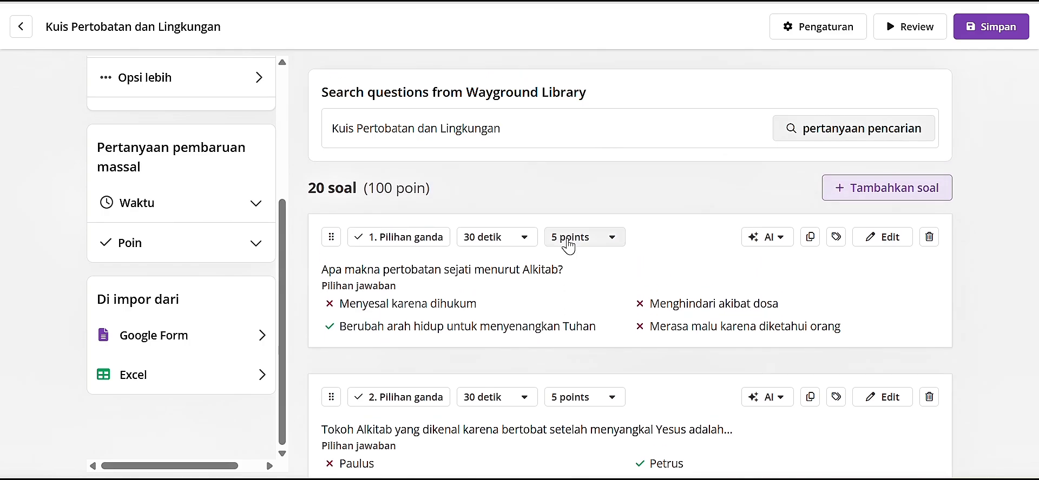
{"action": "scroll", "coordinate": [566, 243], "scroll_direction": "down", "scroll_amount": 1}
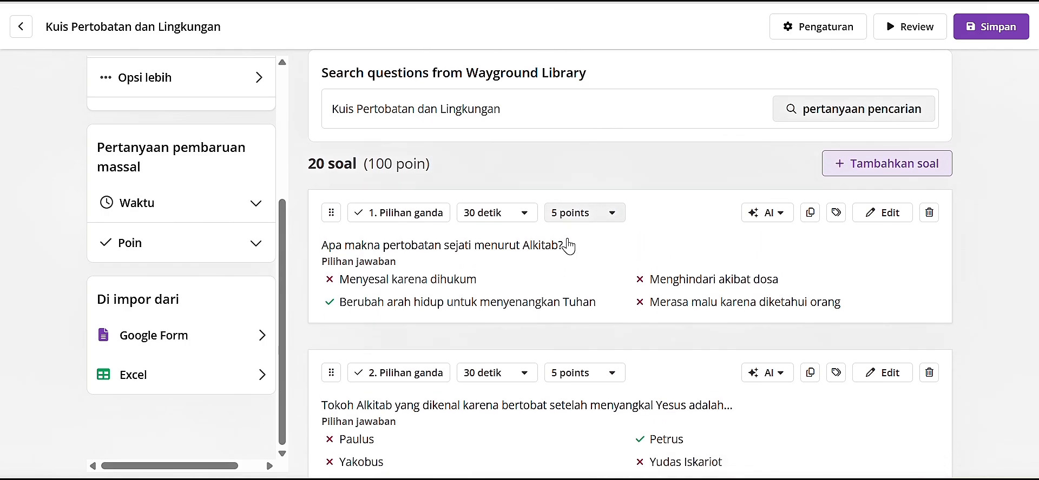
Rename the quiz as "Soal Ulangan PAK kELAS 5 Semester 2" in its settings.
{"action": "scroll", "coordinate": [541, 254], "scroll_direction": "up", "scroll_amount": 1}
{"action": "scroll", "coordinate": [603, 306], "scroll_direction": "down", "scroll_amount": 3}
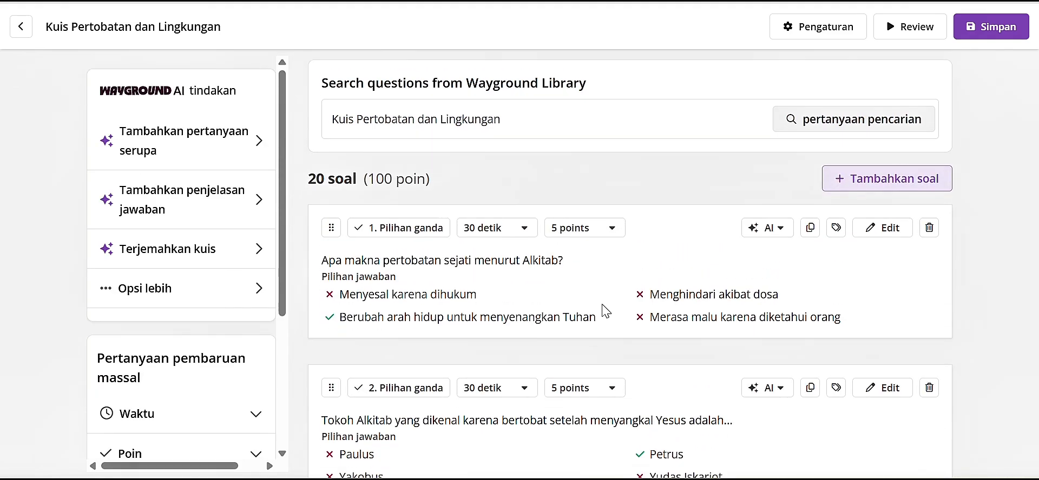
{"action": "scroll", "coordinate": [605, 311], "scroll_direction": "up", "scroll_amount": 3}
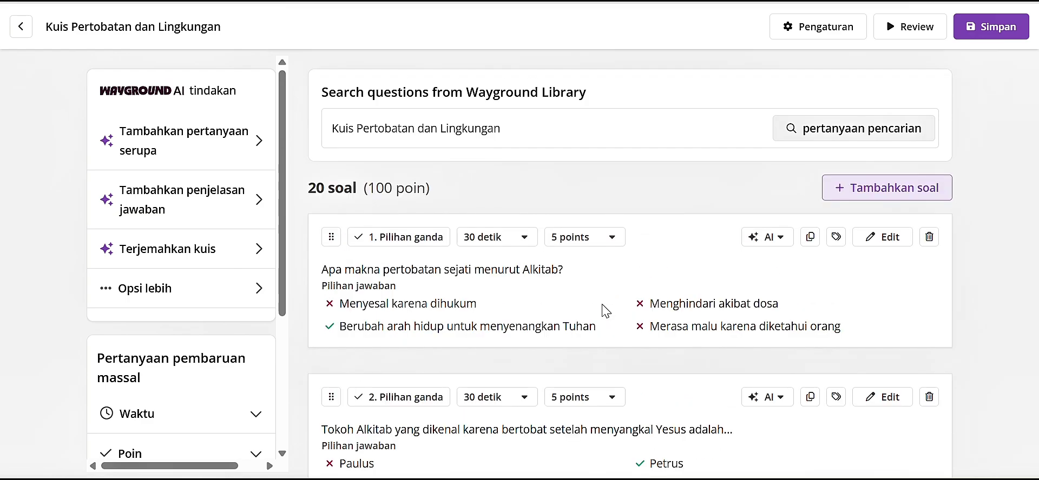
{"action": "left_click", "coordinate": [806, 29]}
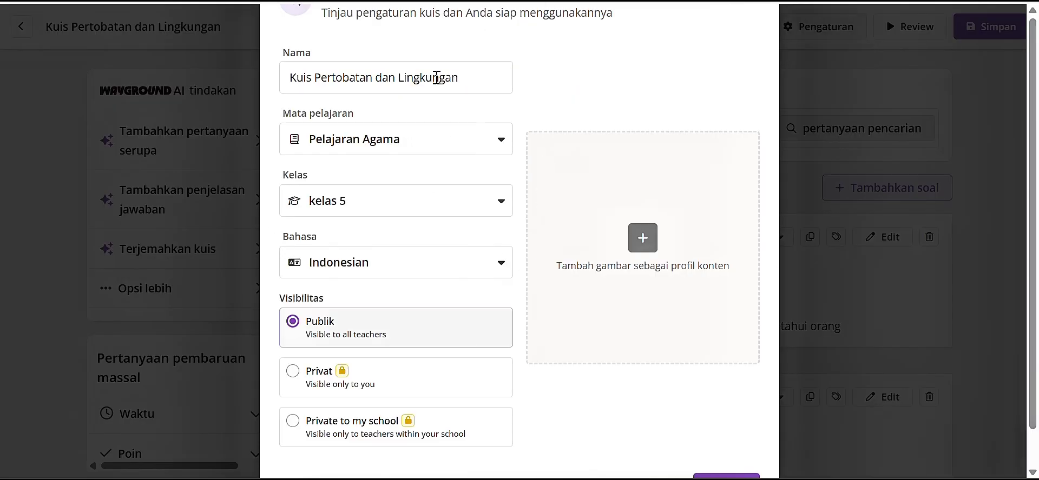
{"action": "left_click", "coordinate": [478, 77]}
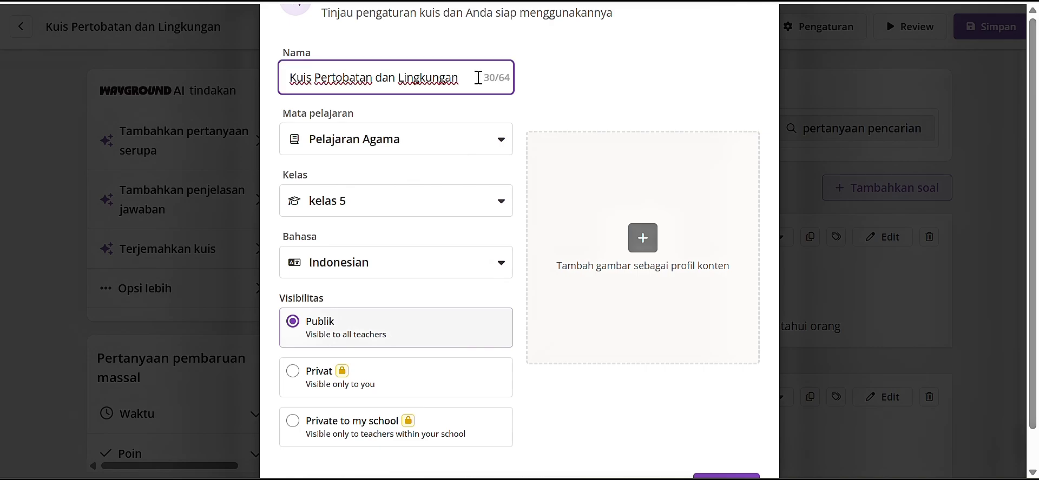
{"action": "key", "text": "BackSpace"}
{"action": "key", "text": "BackSpace"}
{"action": "key", "text": "BackSpace"}
{"action": "key", "text": "BackSpace"}
{"action": "key", "text": "BackSpace"}
{"action": "key", "text": "BackSpace"}
{"action": "key", "text": "BackSpace"}
{"action": "key", "text": "BackSpace"}
{"action": "key", "text": "BackSpace"}
{"action": "key", "text": "BackSpace"}
{"action": "key", "text": "BackSpace"}
{"action": "key", "text": "BackSpace"}
{"action": "key", "text": "BackSpace"}
{"action": "key", "text": "BackSpace"}
{"action": "key", "text": "BackSpace"}
{"action": "key", "text": "BackSpace"}
{"action": "key", "text": "BackSpace"}
{"action": "key", "text": "BackSpace"}
{"action": "key", "text": "BackSpace"}
{"action": "key", "text": "BackSpace"}
{"action": "key", "text": "BackSpace"}
{"action": "key", "text": "BackSpace"}
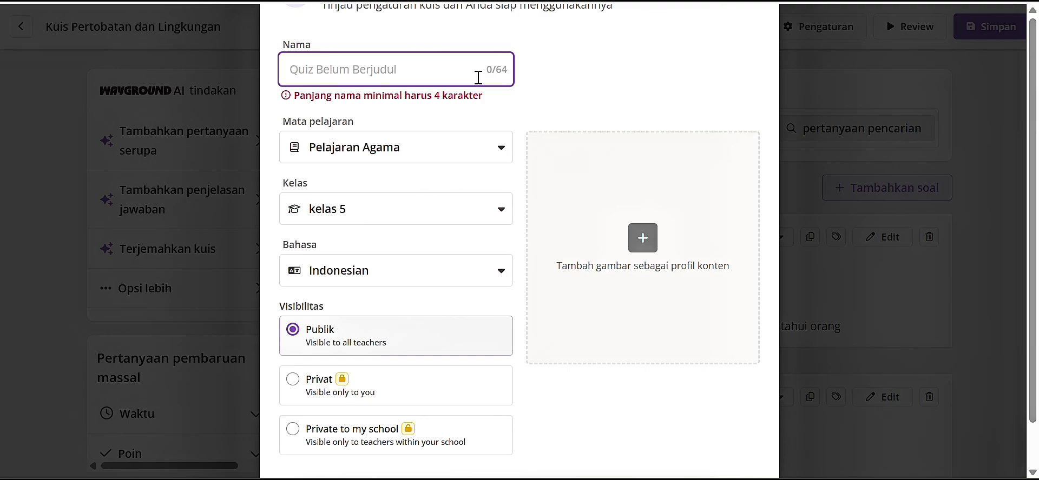
{"action": "type", "text": "Soal"}
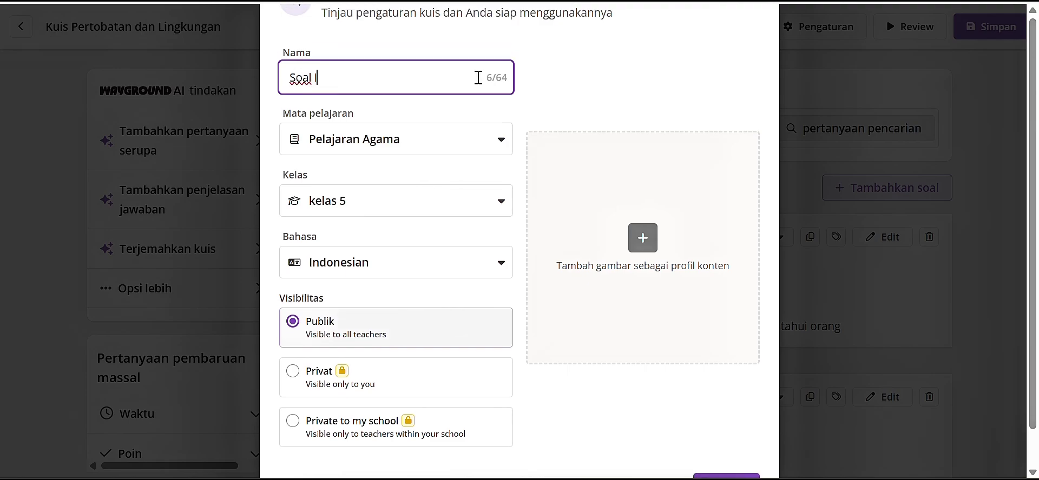
{"action": "type", "text": " Ulangan PA"}
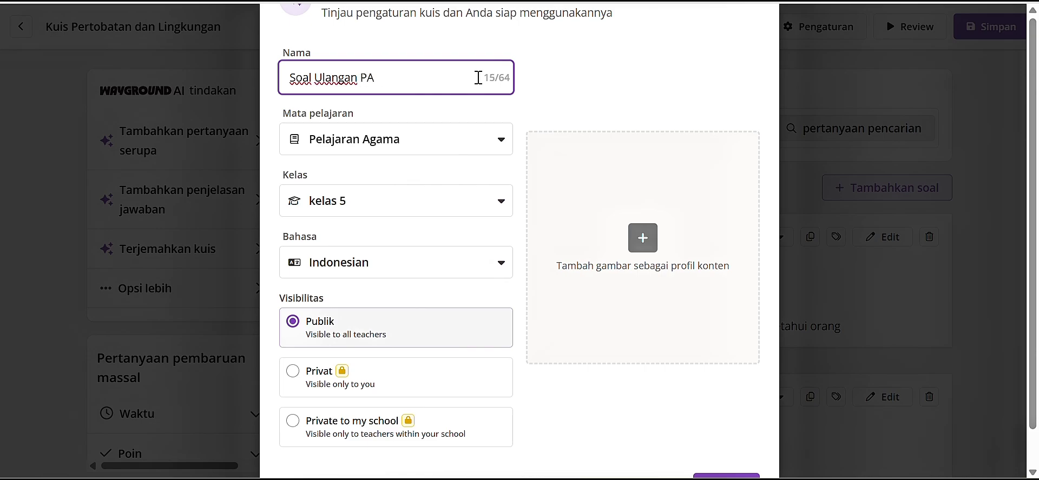
{"action": "type", "text": "K kELAS 5 sEMESTE"}
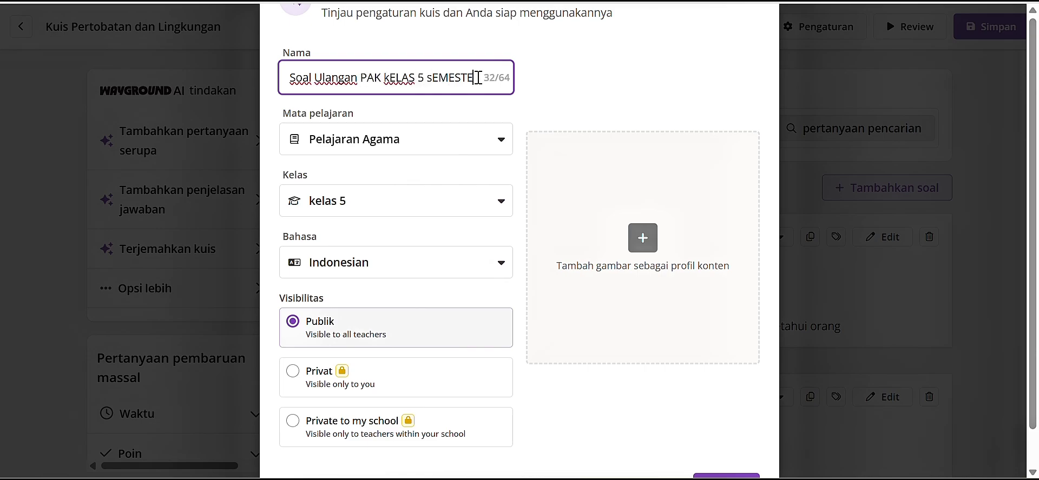
{"action": "key", "text": "BackSpace"}
{"action": "key", "text": "BackSpace"}
{"action": "key", "text": "BackSpace"}
{"action": "key", "text": "BackSpace"}
{"action": "key", "text": "BackSpace"}
{"action": "key", "text": "BackSpace"}
{"action": "type", "text": "Semester 2"}
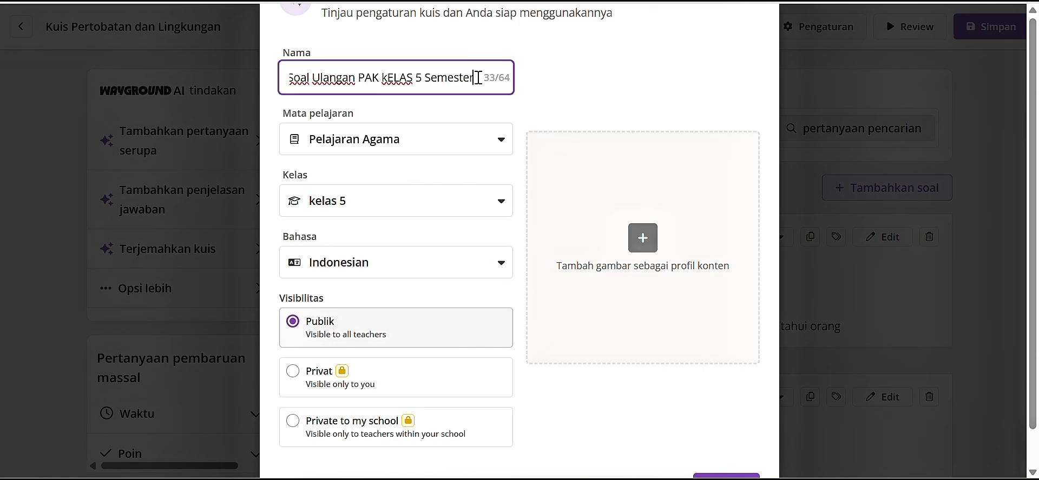
{"action": "left_click", "coordinate": [497, 146]}
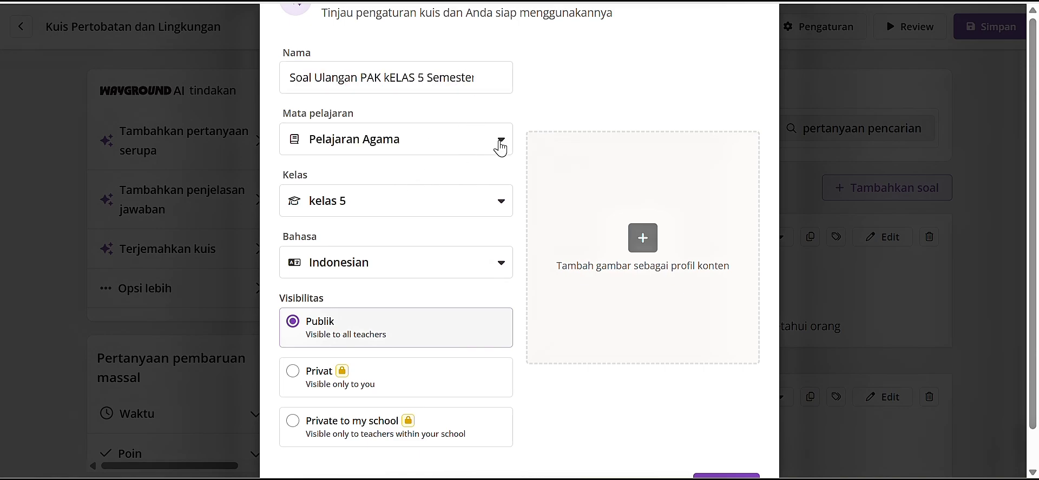
{"action": "left_click", "coordinate": [500, 148]}
Upload the downloaded image "hijau putih sederhana mencocokkan gambar buah-buahan67" as the quiz's profile picture and save the quiz settings.
{"action": "left_click", "coordinate": [643, 247]}
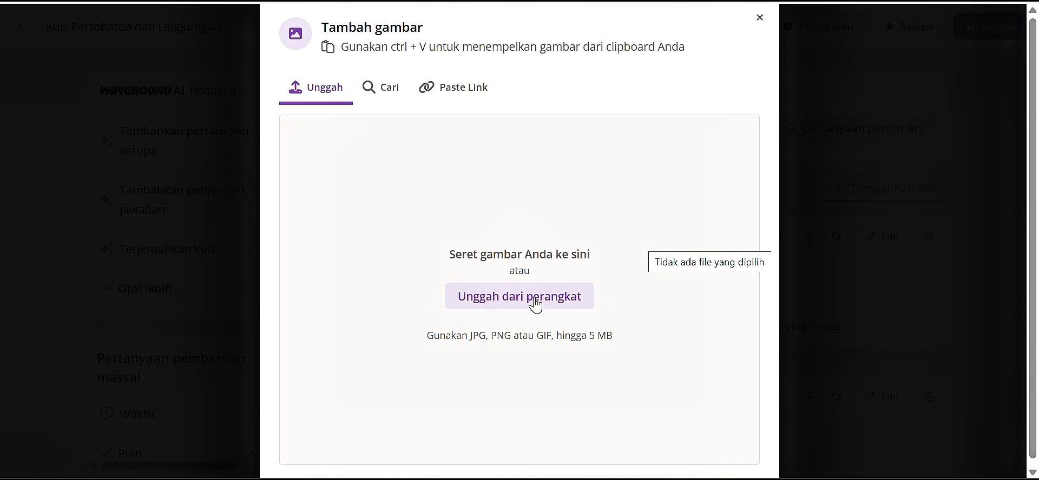
{"action": "left_click", "coordinate": [512, 304]}
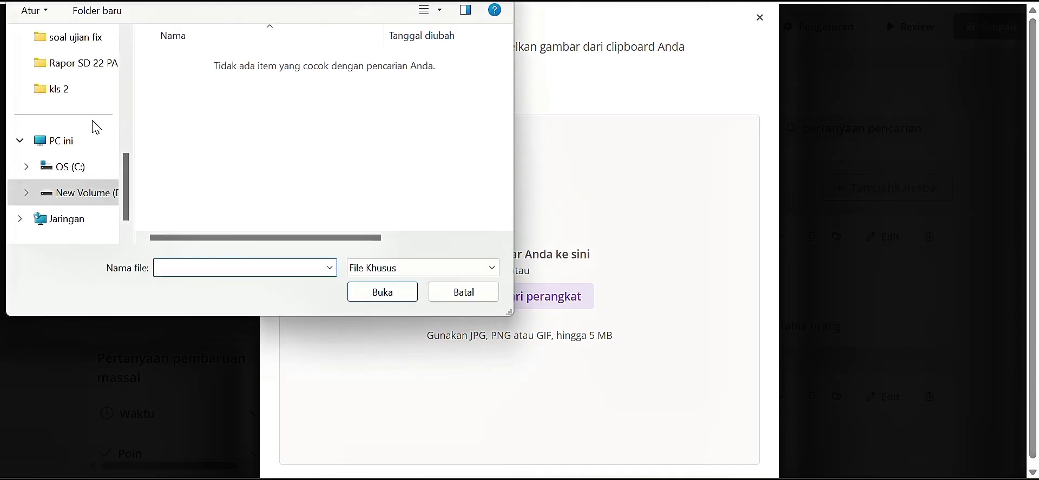
{"action": "scroll", "coordinate": [54, 119], "scroll_direction": "up", "scroll_amount": 6}
{"action": "left_click", "coordinate": [65, 200]}
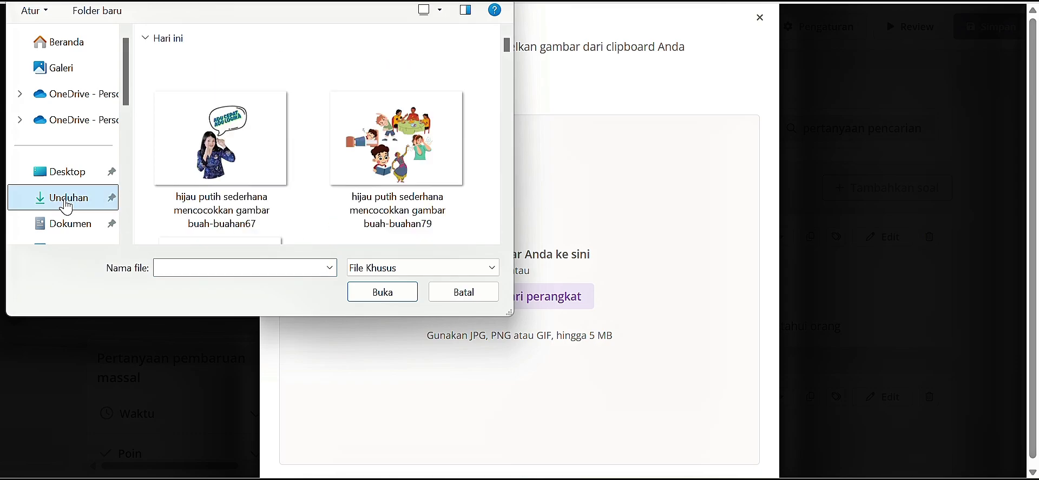
{"action": "left_click", "coordinate": [221, 138]}
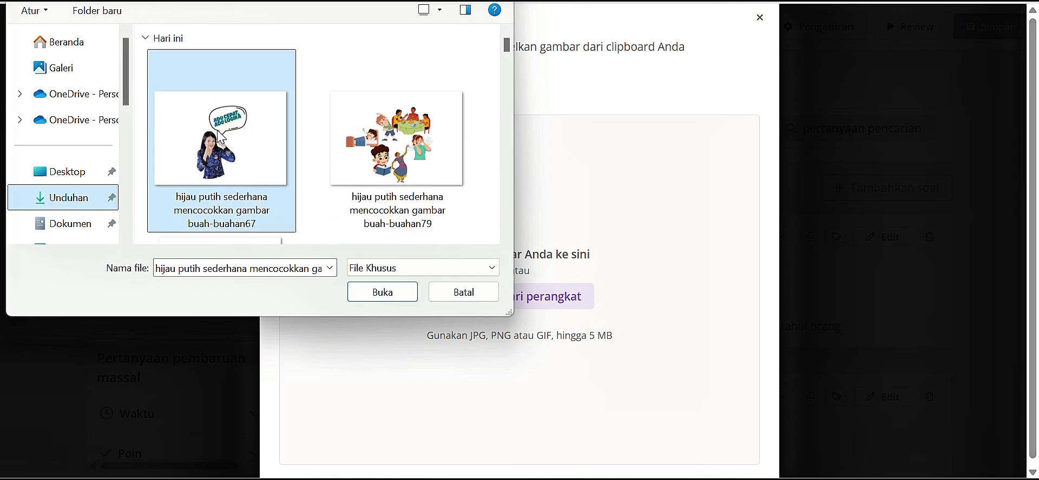
{"action": "double_click", "coordinate": [221, 138]}
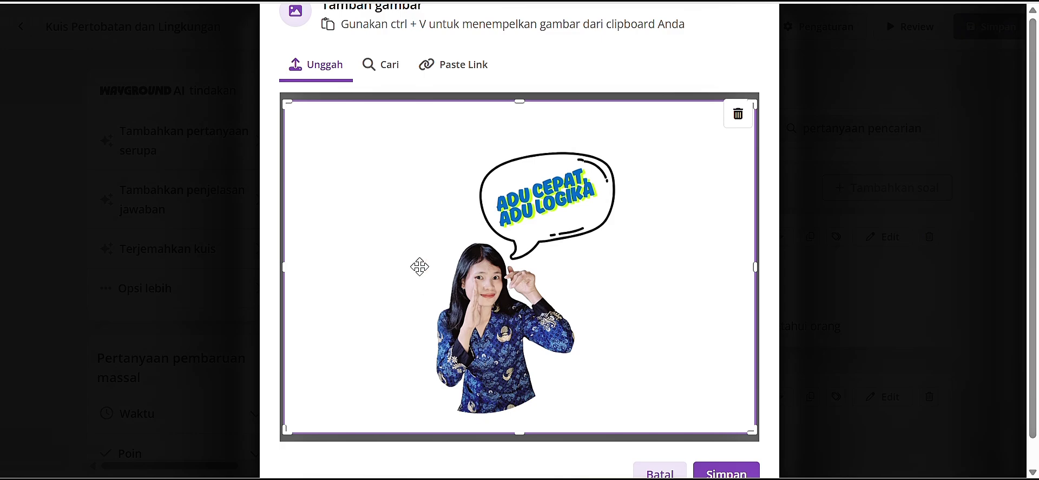
{"action": "scroll", "coordinate": [685, 410], "scroll_direction": "down", "scroll_amount": 1}
{"action": "left_click", "coordinate": [720, 447]}
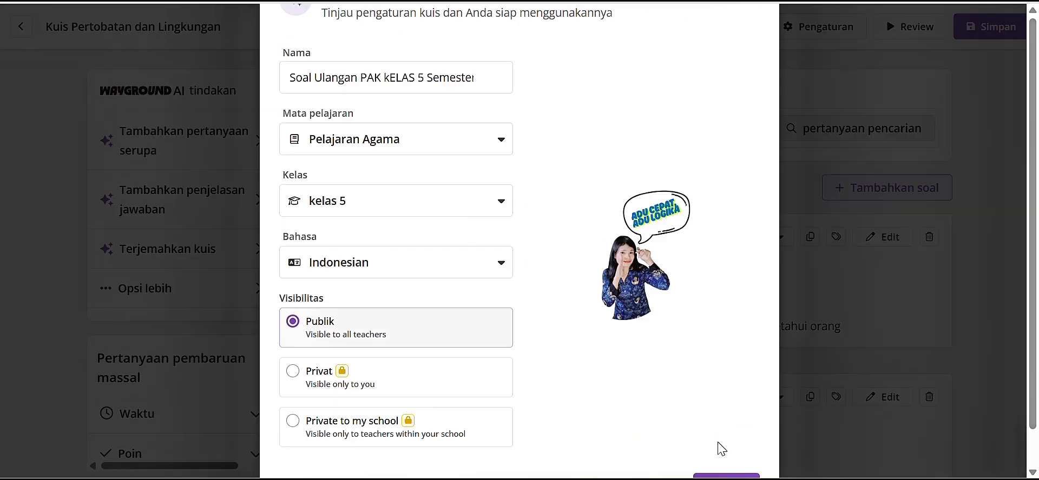
{"action": "scroll", "coordinate": [709, 398], "scroll_direction": "down", "scroll_amount": 1}
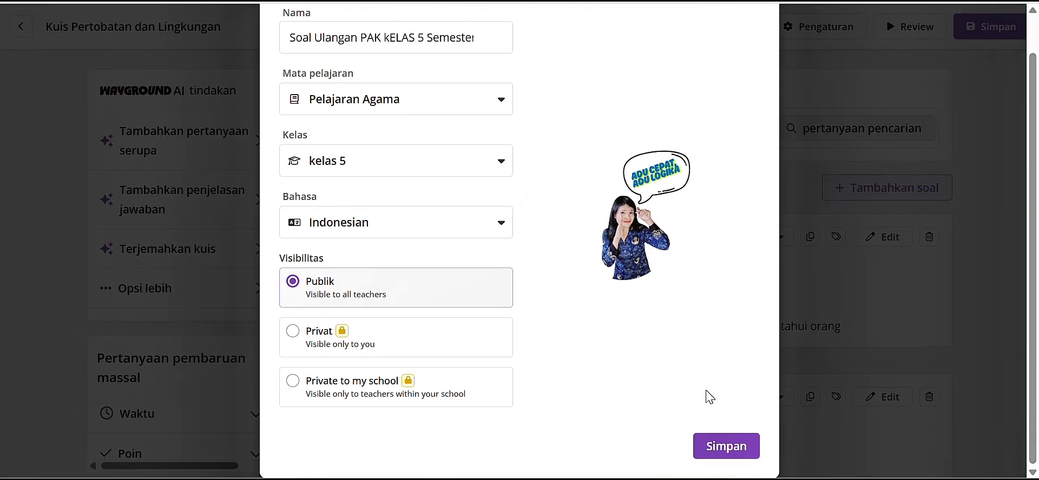
{"action": "left_click", "coordinate": [715, 453]}
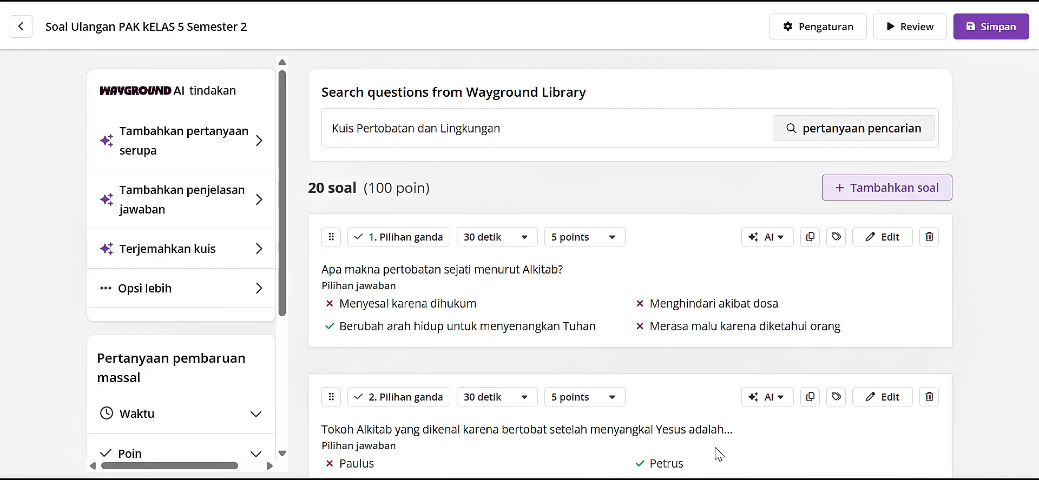
Look over the question list once more and save the finished quiz.
{"action": "scroll", "coordinate": [773, 275], "scroll_direction": "down", "scroll_amount": 10}
{"action": "scroll", "coordinate": [772, 274], "scroll_direction": "down", "scroll_amount": 10}
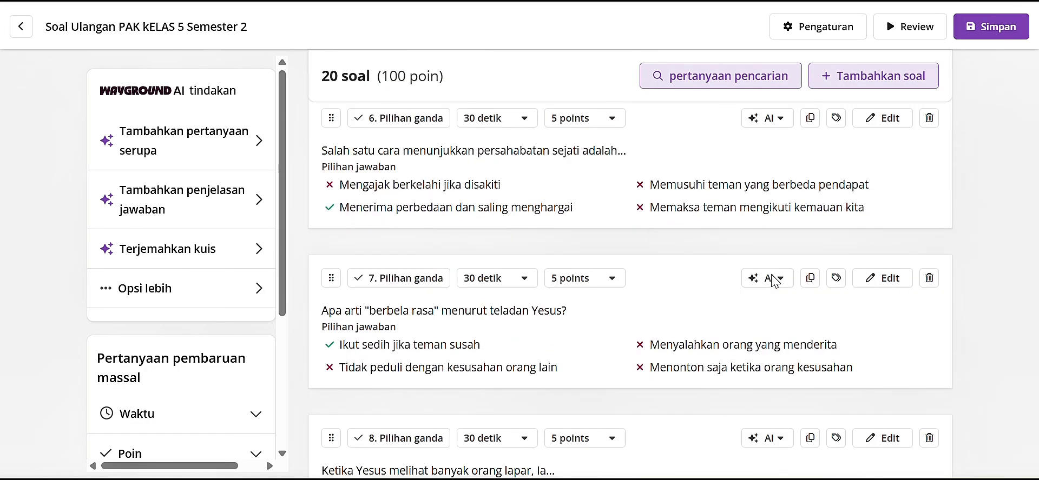
{"action": "left_click", "coordinate": [1005, 27]}
Review the saved quiz's questions with their marked answers, time limits and points.
{"action": "scroll", "coordinate": [549, 313], "scroll_direction": "down", "scroll_amount": 2}
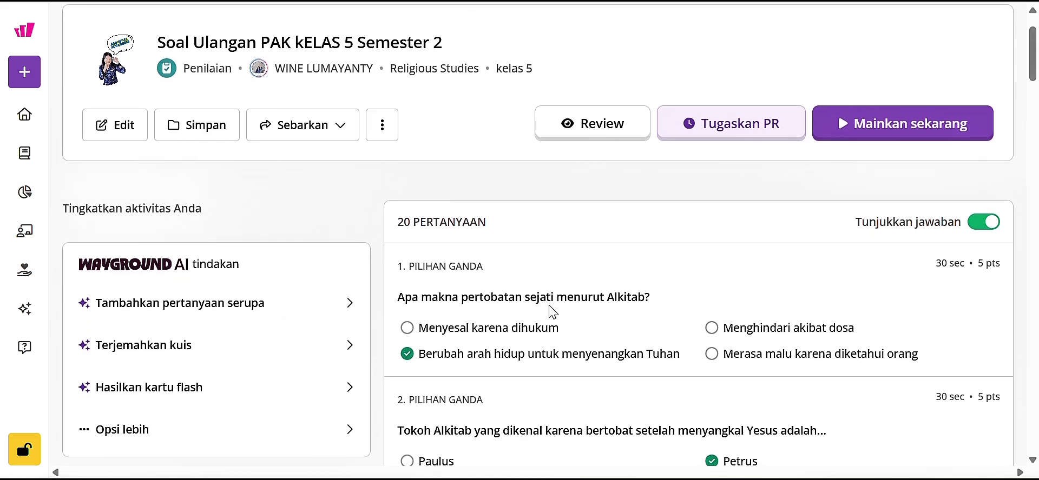
{"action": "scroll", "coordinate": [552, 312], "scroll_direction": "down", "scroll_amount": 2}
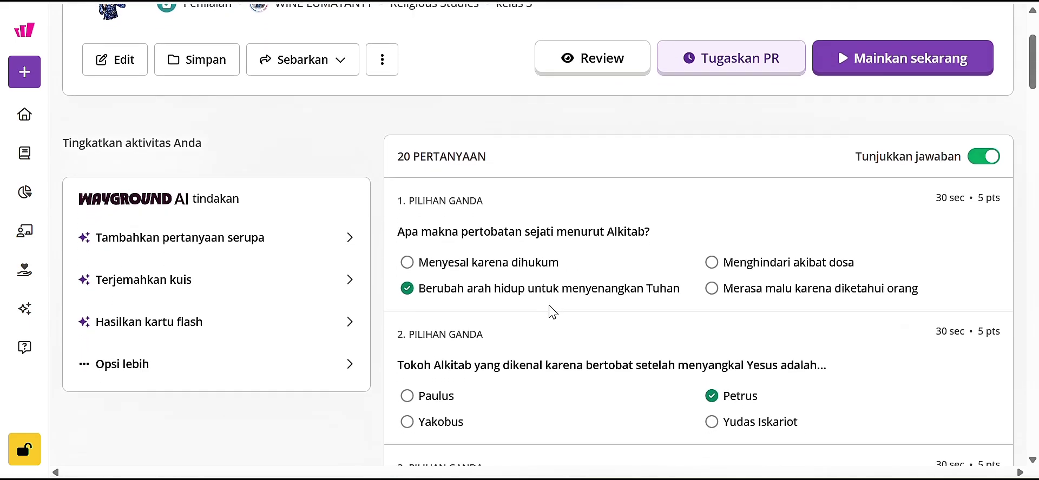
{"action": "scroll", "coordinate": [552, 312], "scroll_direction": "up", "scroll_amount": 3}
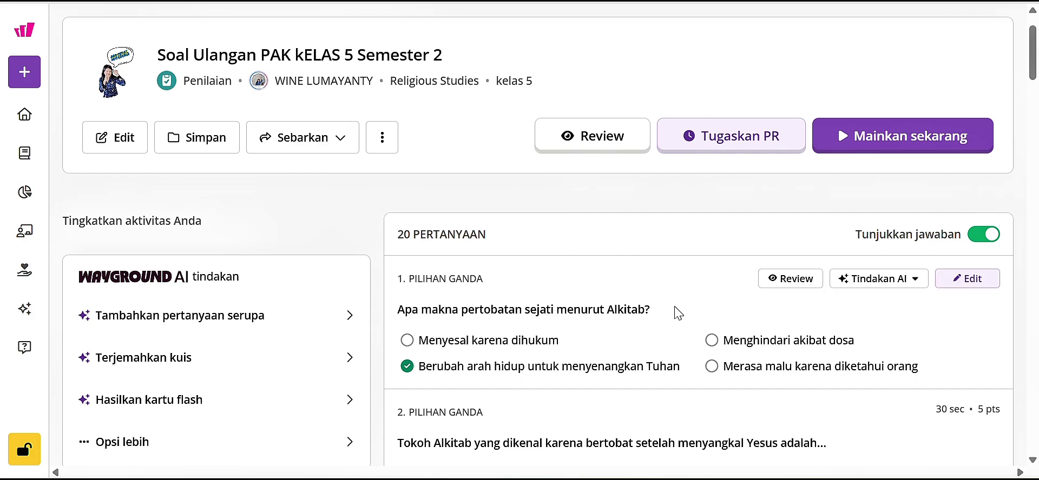
{"action": "scroll", "coordinate": [678, 313], "scroll_direction": "down", "scroll_amount": 3}
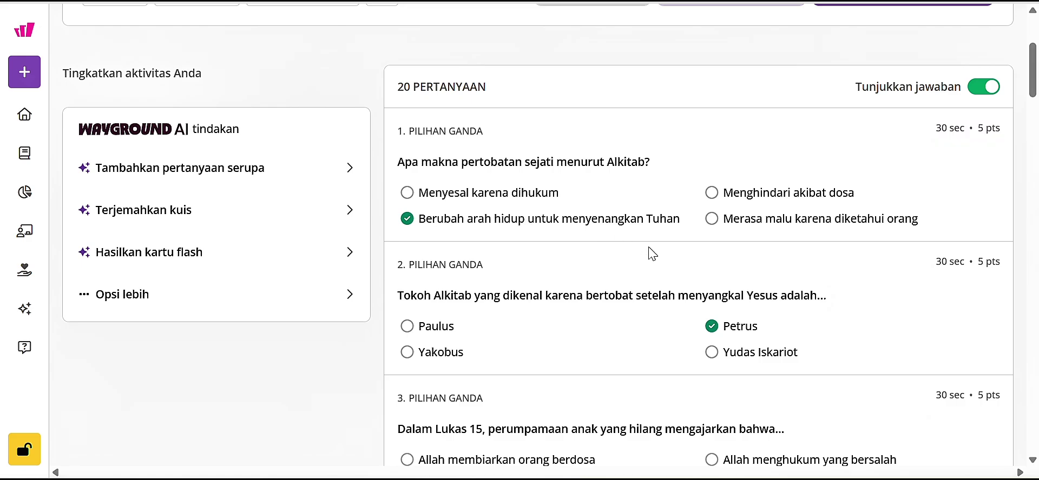
{"action": "scroll", "coordinate": [811, 283], "scroll_direction": "down", "scroll_amount": 15}
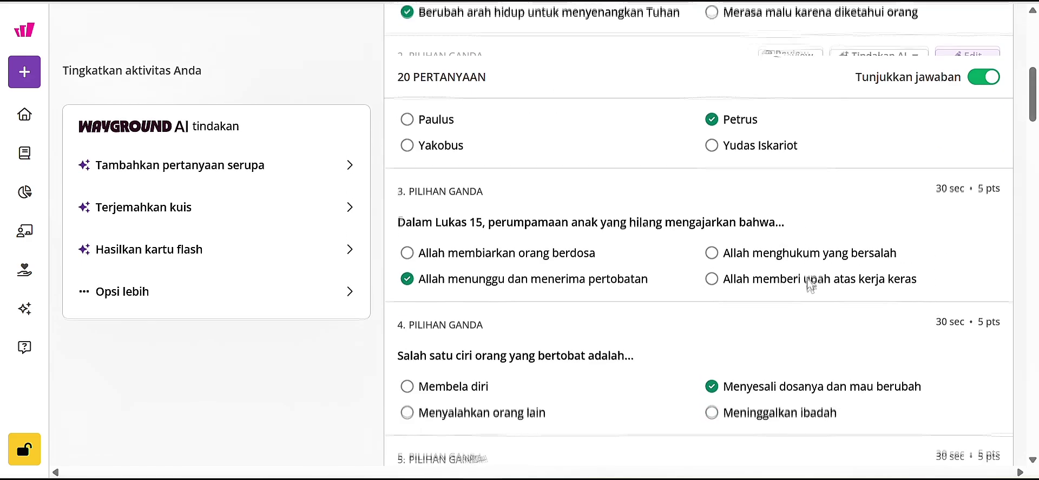
{"action": "scroll", "coordinate": [546, 323], "scroll_direction": "up", "scroll_amount": 20}
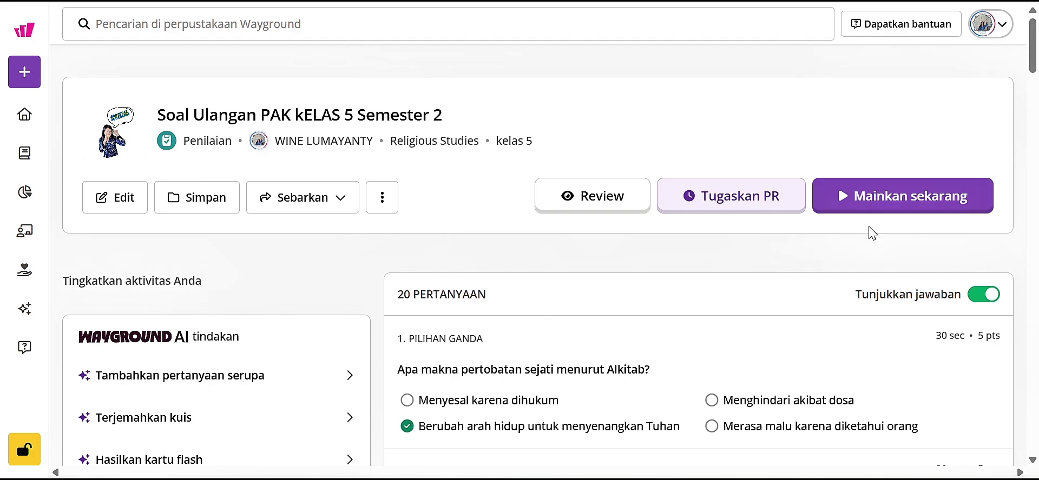
Open the live session setup for the quiz and look through the existing classes available for Q-Card assignment.
{"action": "left_click", "coordinate": [874, 204]}
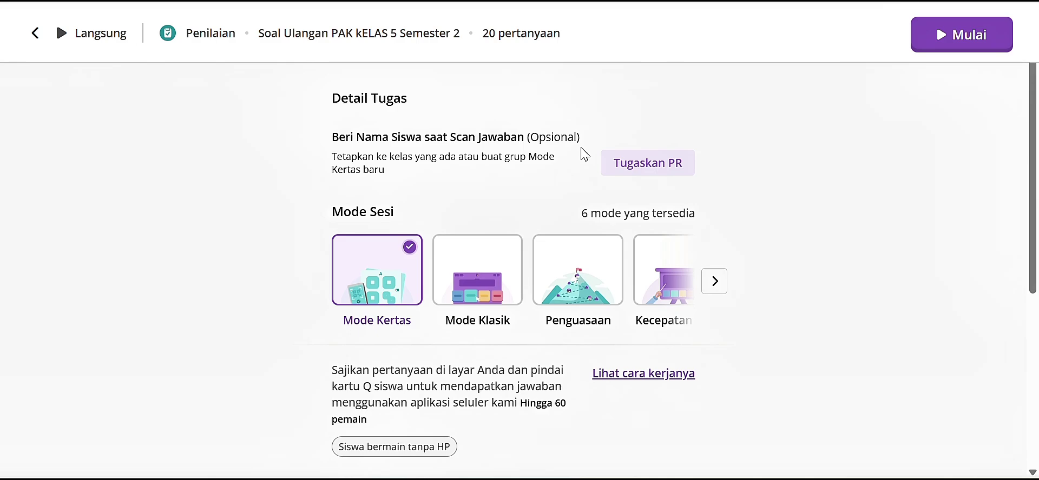
{"action": "left_click", "coordinate": [654, 172]}
{"action": "scroll", "coordinate": [419, 243], "scroll_direction": "down", "scroll_amount": 2}
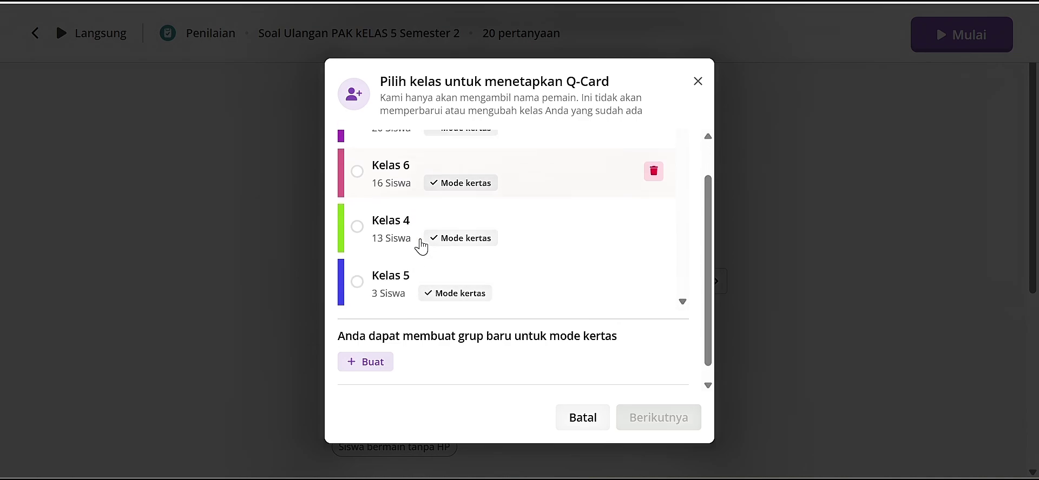
{"action": "scroll", "coordinate": [420, 244], "scroll_direction": "up", "scroll_amount": 2}
{"action": "scroll", "coordinate": [421, 247], "scroll_direction": "down", "scroll_amount": 2}
{"action": "scroll", "coordinate": [421, 247], "scroll_direction": "up", "scroll_amount": 1}
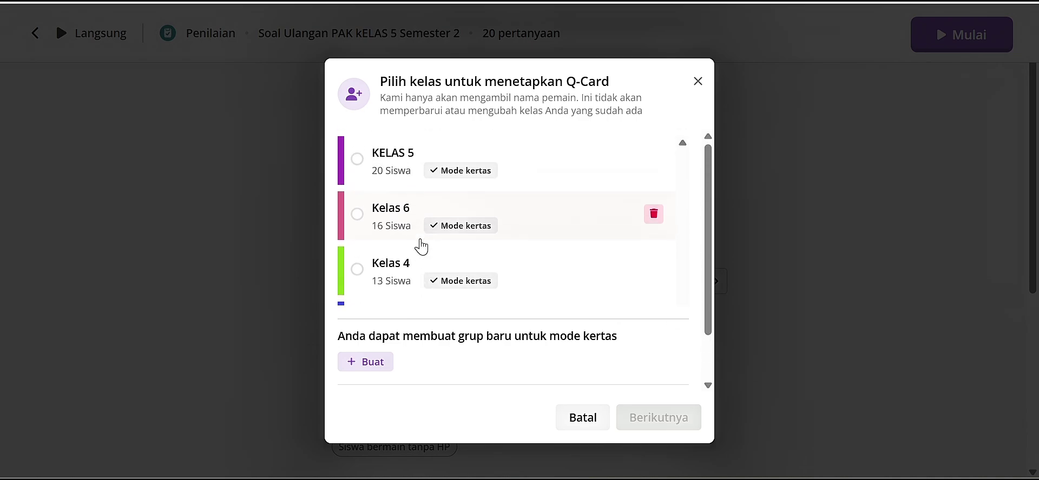
{"action": "scroll", "coordinate": [422, 246], "scroll_direction": "down", "scroll_amount": 1}
{"action": "scroll", "coordinate": [421, 246], "scroll_direction": "up", "scroll_amount": 1}
{"action": "scroll", "coordinate": [553, 205], "scroll_direction": "down", "scroll_amount": 1}
{"action": "scroll", "coordinate": [552, 205], "scroll_direction": "up", "scroll_amount": 1}
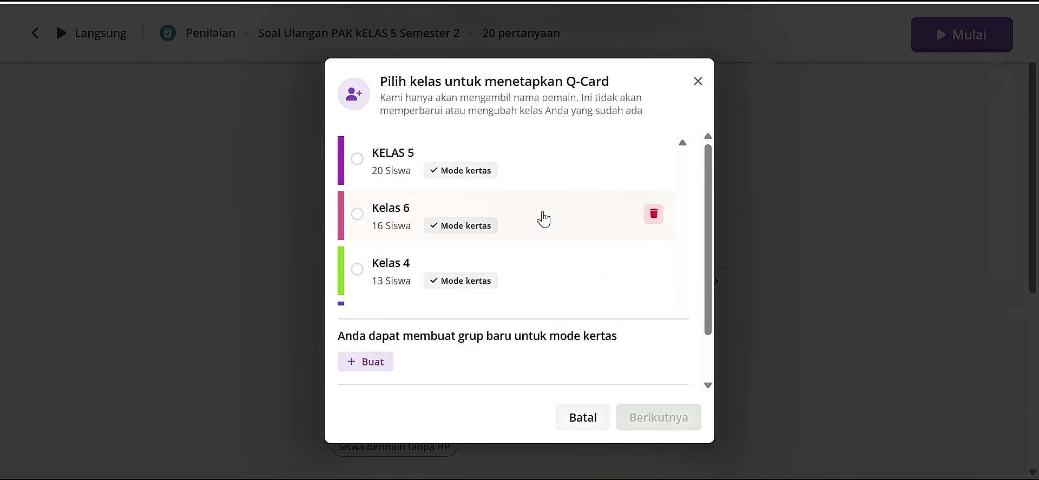
Start a new student list for paper mode and name the group Kelas 3.
{"action": "left_click", "coordinate": [354, 364]}
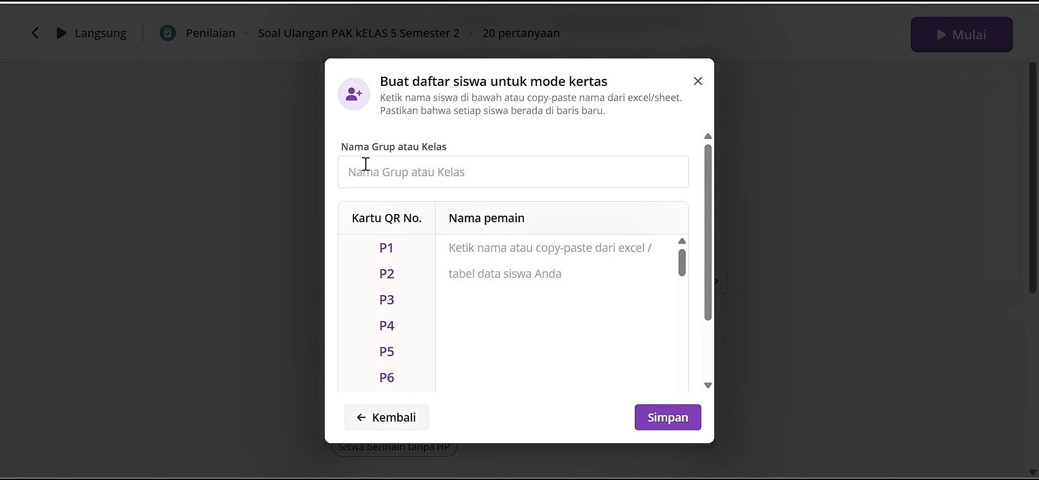
{"action": "left_click", "coordinate": [383, 172]}
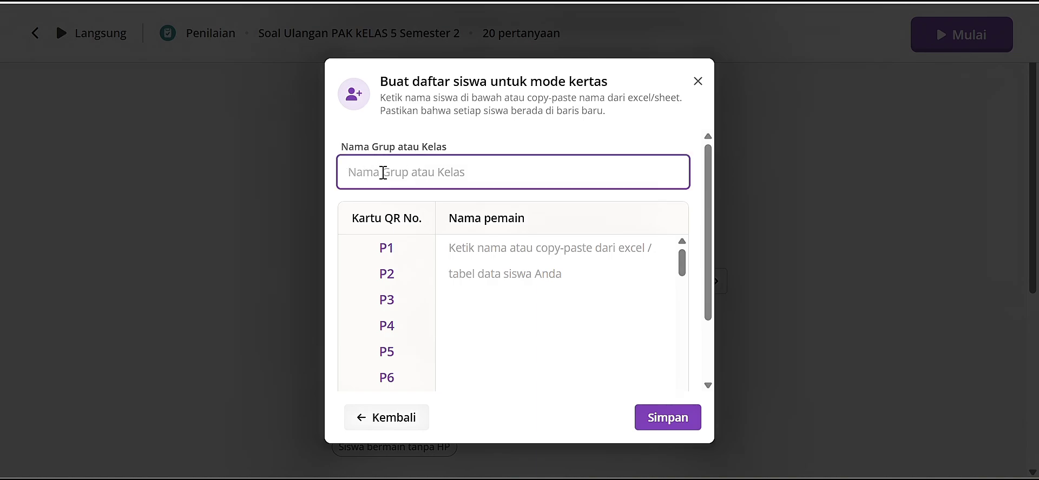
{"action": "type", "text": "K"}
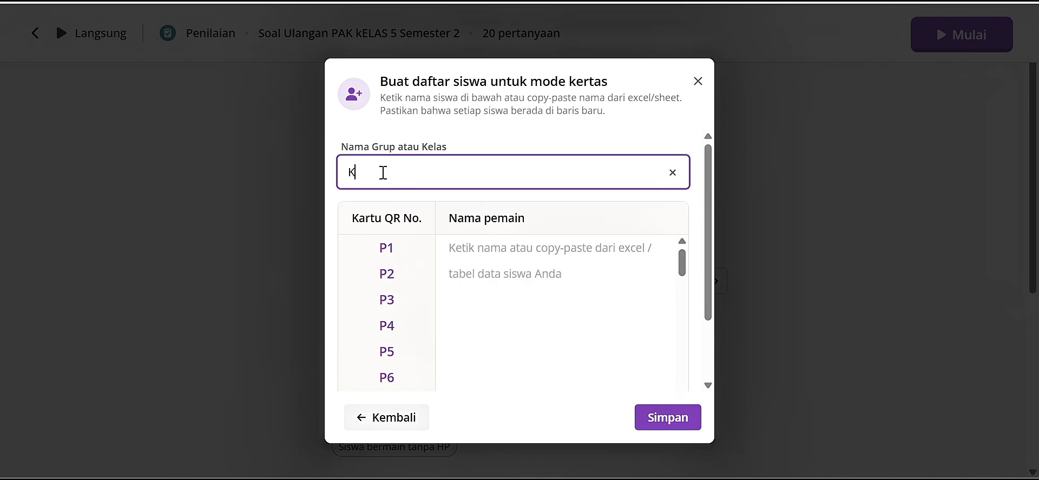
{"action": "type", "text": "elas 5"}
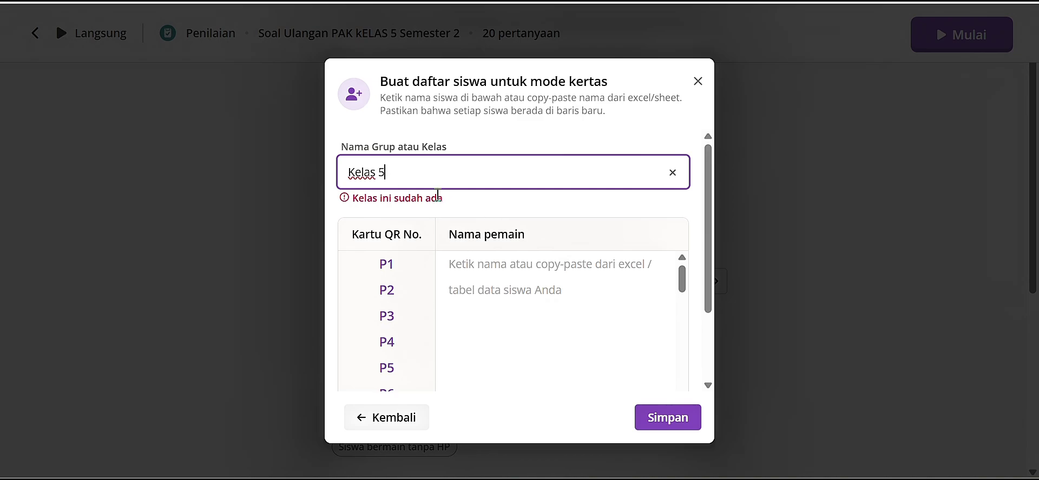
{"action": "key", "text": "BackSpace"}
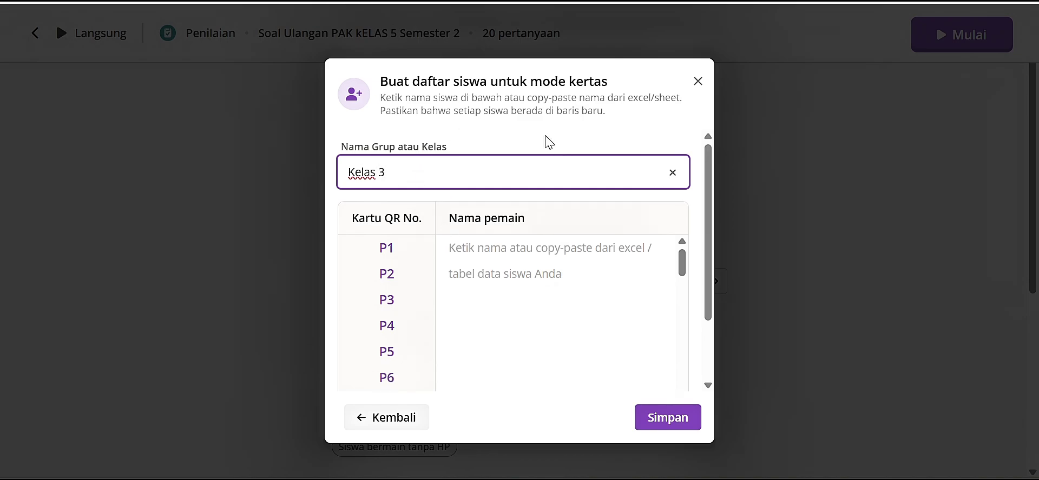
{"action": "scroll", "coordinate": [535, 137], "scroll_direction": "down", "scroll_amount": 1}
{"action": "scroll", "coordinate": [535, 136], "scroll_direction": "up", "scroll_amount": 1}
Enter three student names for cards P1 to P3 and save the new paper mode group.
{"action": "left_click", "coordinate": [456, 255]}
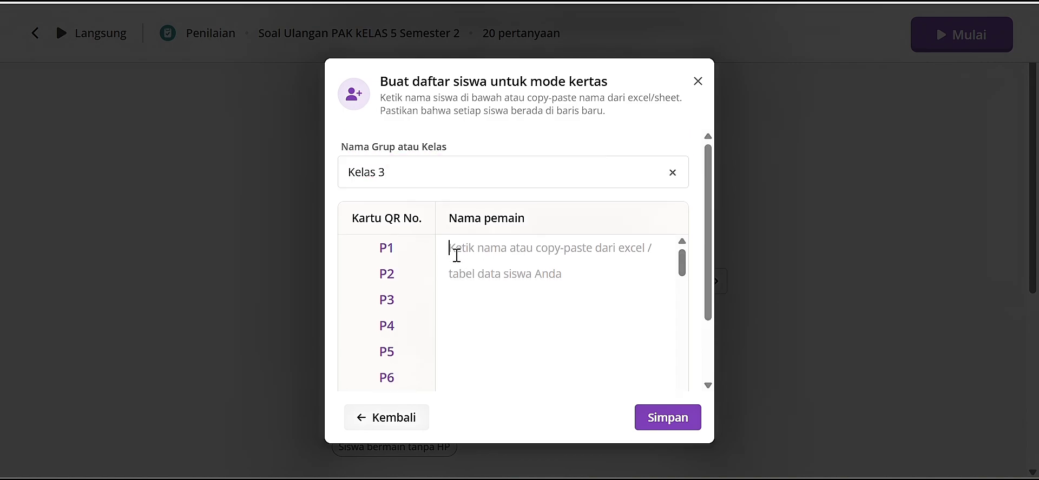
{"action": "type", "text": "Wine"}
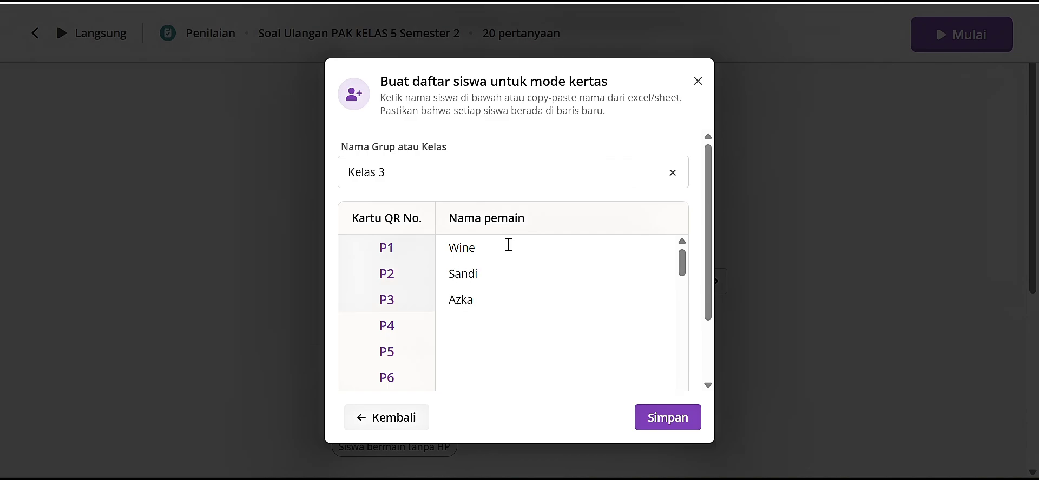
{"action": "scroll", "coordinate": [531, 317], "scroll_direction": "down", "scroll_amount": 3}
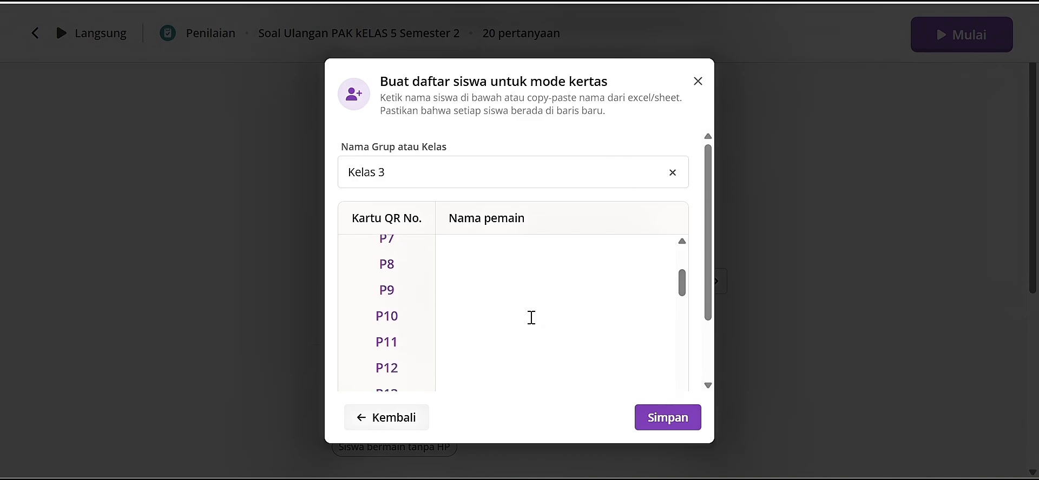
{"action": "scroll", "coordinate": [531, 317], "scroll_direction": "up", "scroll_amount": 3}
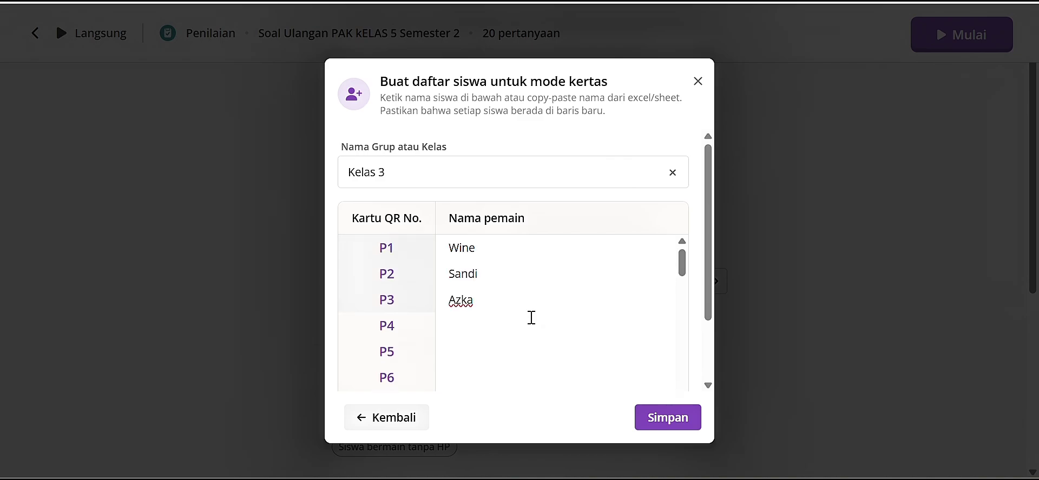
{"action": "left_click", "coordinate": [670, 417]}
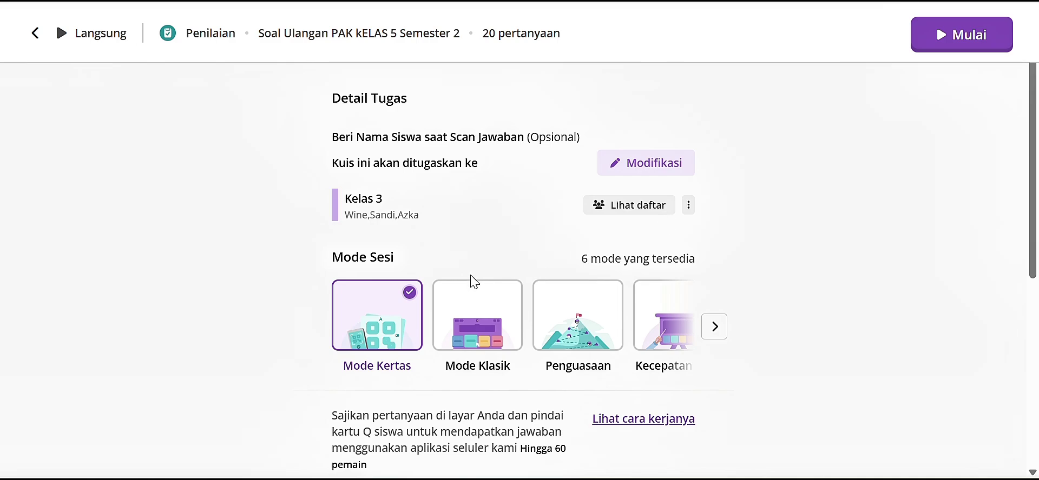
Change the quiz's assigned class to KELAS 5, check its student roster, and save the assignment.
{"action": "scroll", "coordinate": [471, 281], "scroll_direction": "down", "scroll_amount": 3}
{"action": "scroll", "coordinate": [472, 281], "scroll_direction": "up", "scroll_amount": 3}
{"action": "left_click", "coordinate": [642, 168]}
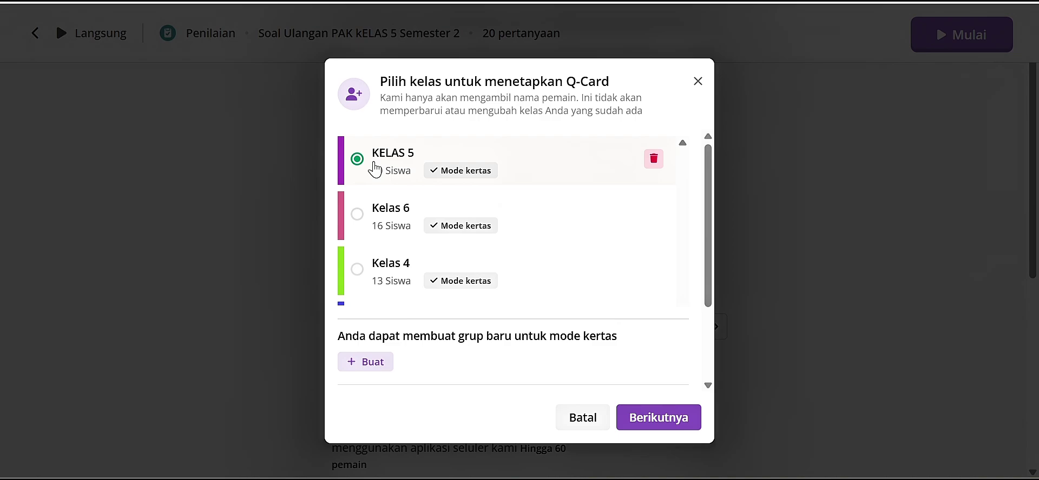
{"action": "left_click", "coordinate": [656, 420]}
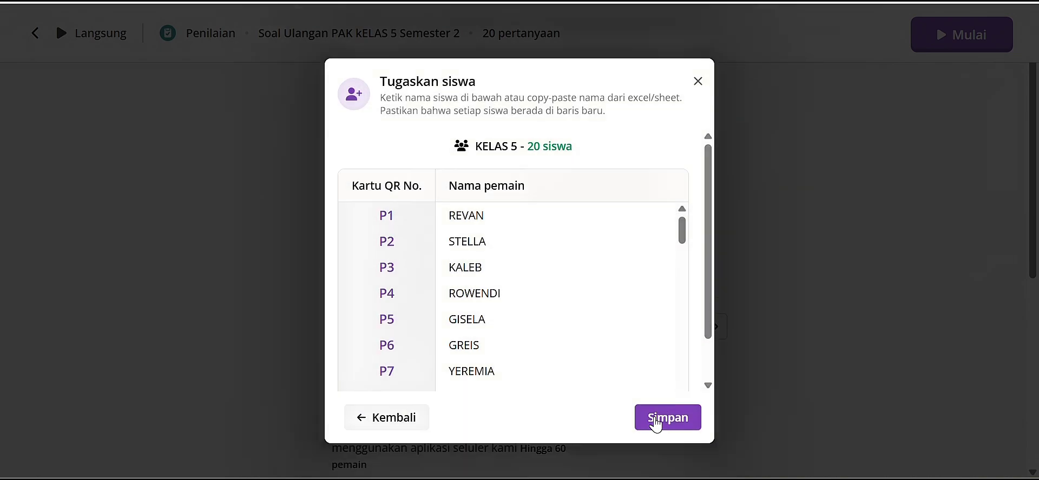
{"action": "scroll", "coordinate": [576, 257], "scroll_direction": "down", "scroll_amount": 7}
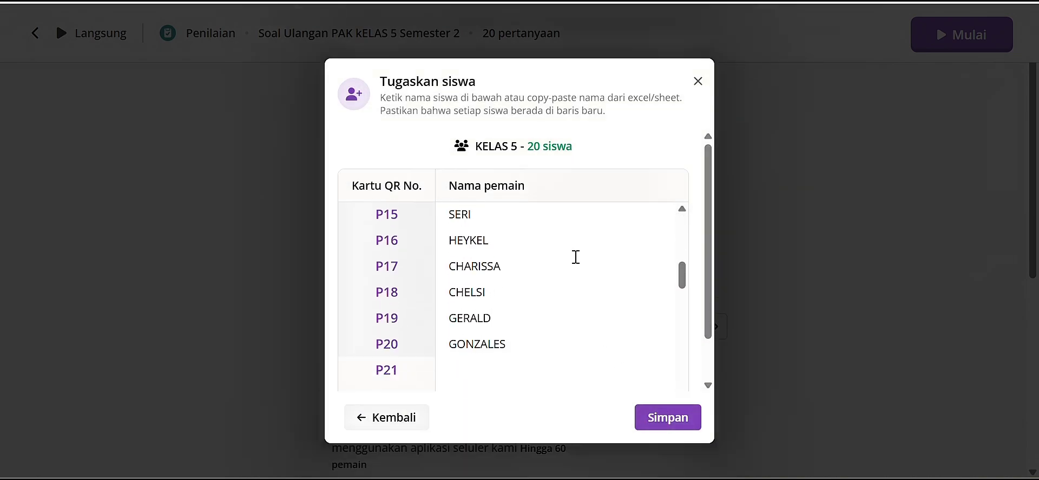
{"action": "scroll", "coordinate": [575, 257], "scroll_direction": "up", "scroll_amount": 7}
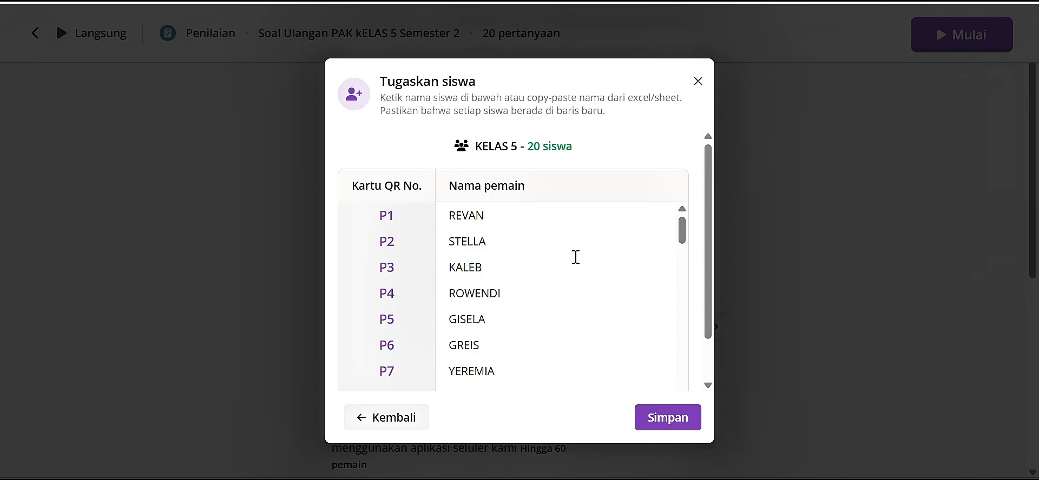
{"action": "scroll", "coordinate": [576, 257], "scroll_direction": "down", "scroll_amount": 8}
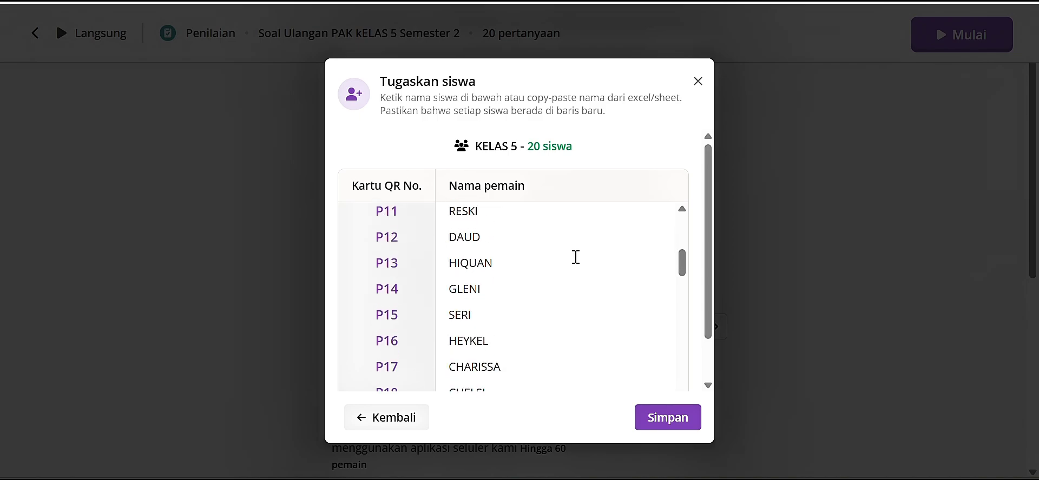
{"action": "left_click", "coordinate": [689, 421]}
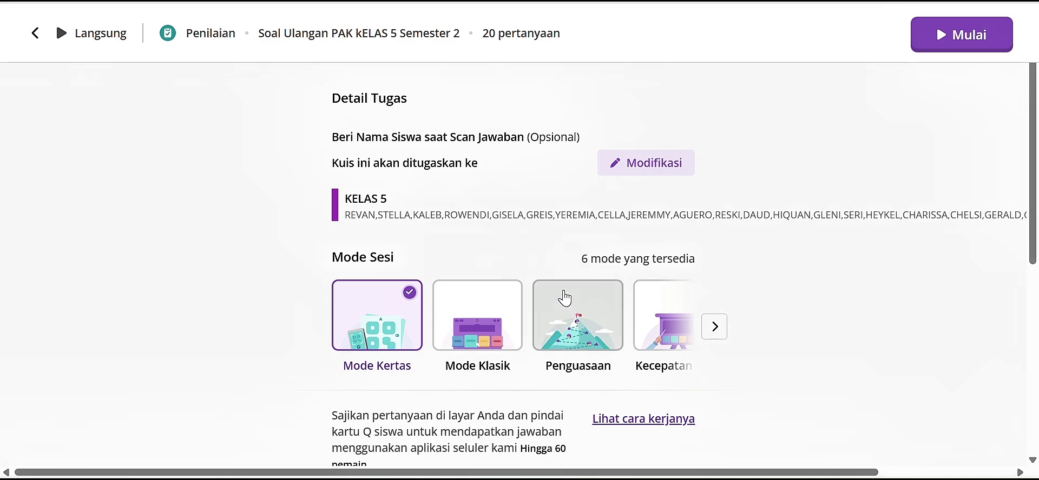
Look through the available session modes, from Mode Kertas to Mode Tim.
{"action": "scroll", "coordinate": [575, 321], "scroll_direction": "right", "scroll_amount": 3}
{"action": "scroll", "coordinate": [575, 321], "scroll_direction": "left", "scroll_amount": 3}
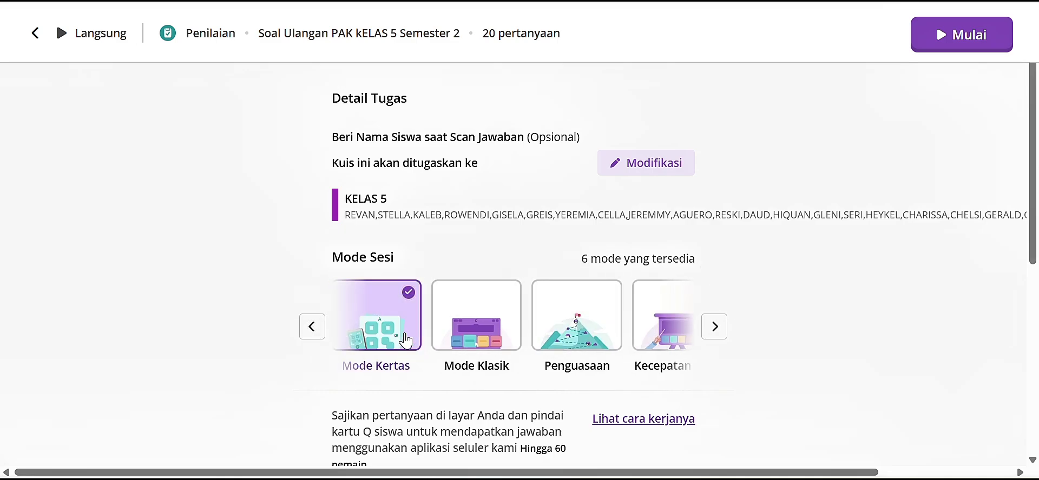
{"action": "scroll", "coordinate": [503, 330], "scroll_direction": "right", "scroll_amount": 3}
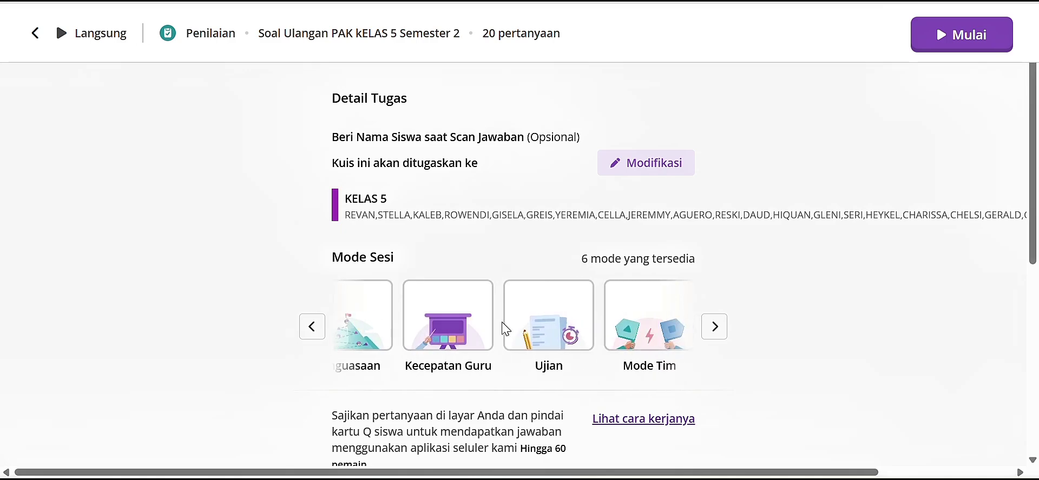
{"action": "scroll", "coordinate": [503, 330], "scroll_direction": "right", "scroll_amount": 3}
{"action": "scroll", "coordinate": [502, 329], "scroll_direction": "left", "scroll_amount": 3}
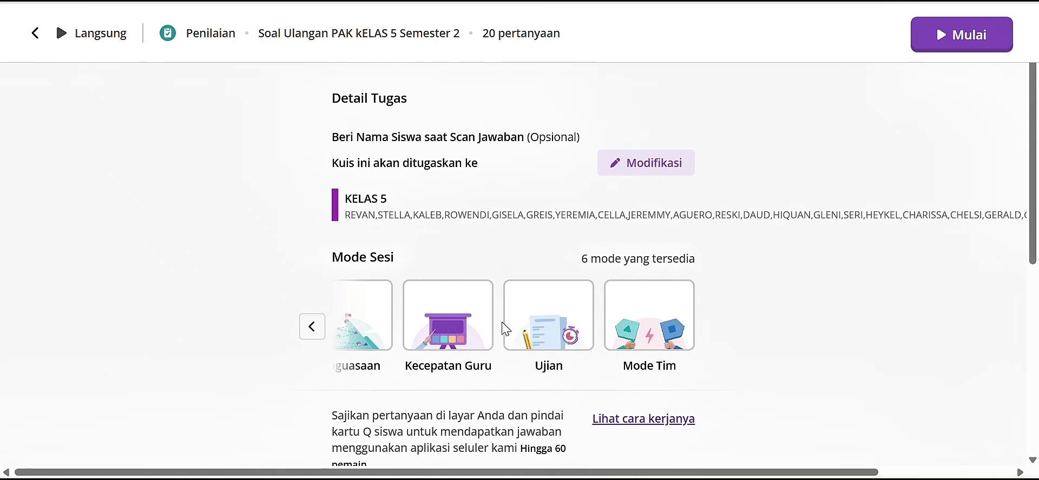
{"action": "scroll", "coordinate": [505, 328], "scroll_direction": "left", "scroll_amount": 5}
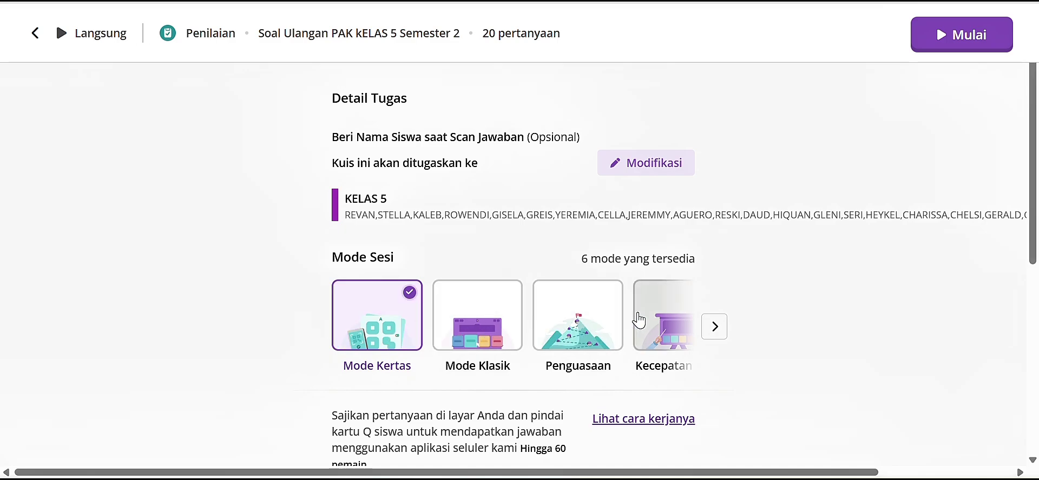
{"action": "scroll", "coordinate": [576, 337], "scroll_direction": "right", "scroll_amount": 3}
{"action": "scroll", "coordinate": [575, 337], "scroll_direction": "left", "scroll_amount": 2}
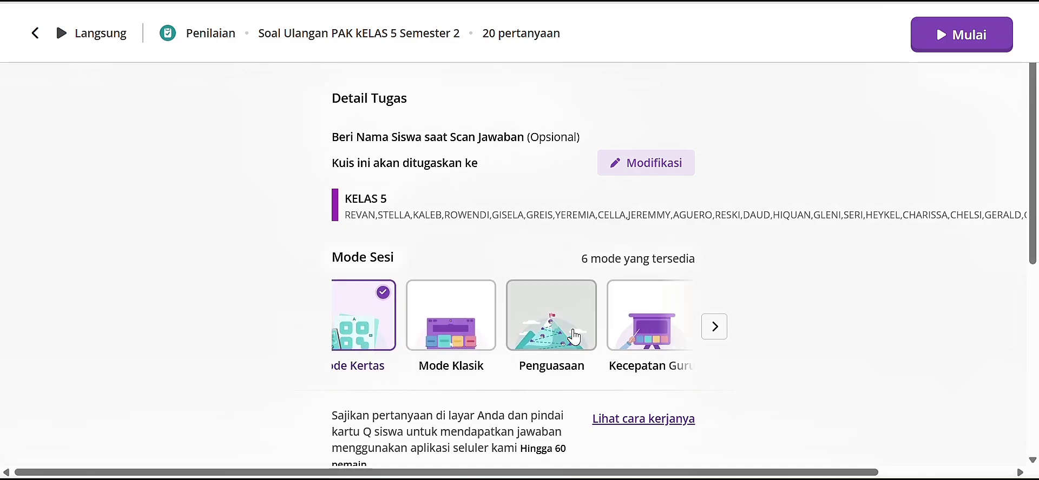
{"action": "scroll", "coordinate": [575, 337], "scroll_direction": "left", "scroll_amount": 1}
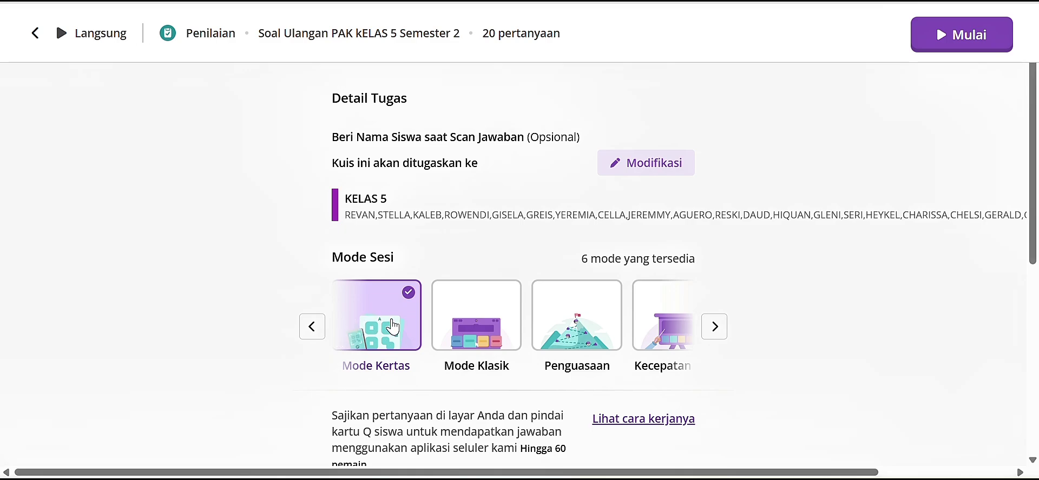
View the explanation of how Mode Kertas works and close it.
{"action": "scroll", "coordinate": [583, 304], "scroll_direction": "down", "scroll_amount": 3}
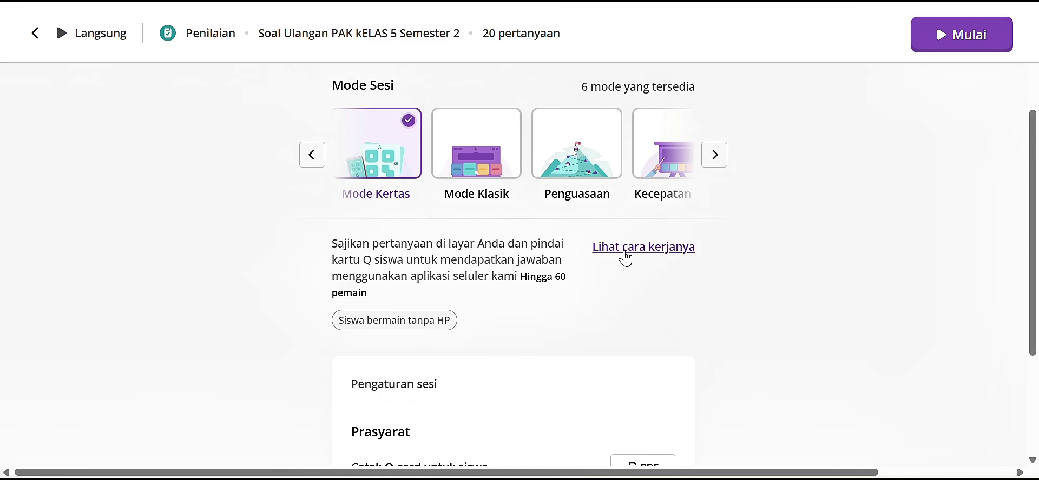
{"action": "left_click", "coordinate": [625, 259]}
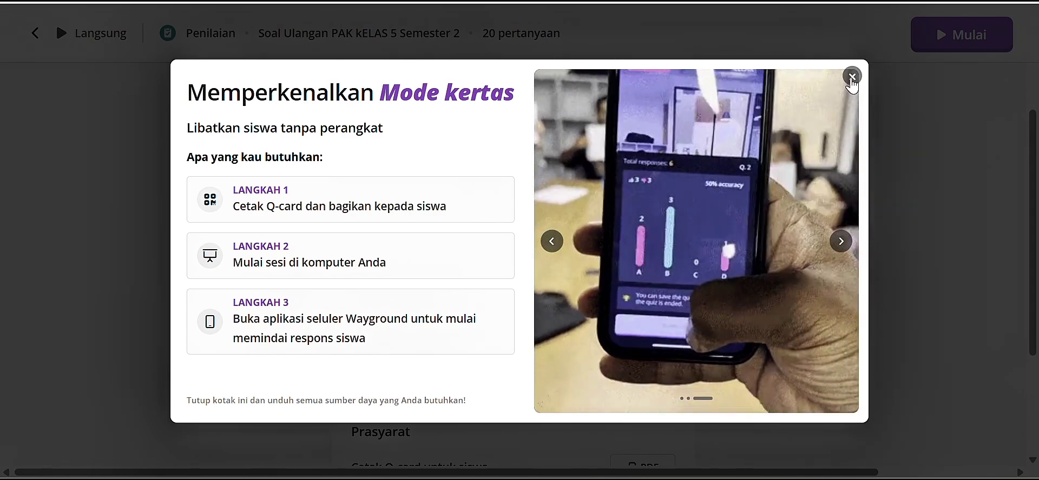
{"action": "left_click", "coordinate": [851, 77]}
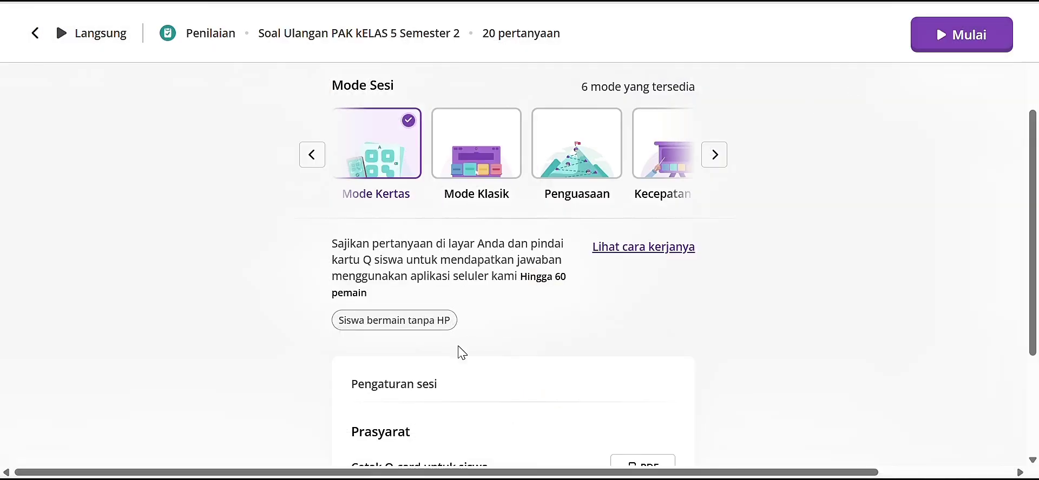
Review the session prerequisites and open the printable Q-card PDF for students.
{"action": "scroll", "coordinate": [430, 275], "scroll_direction": "down", "scroll_amount": 2}
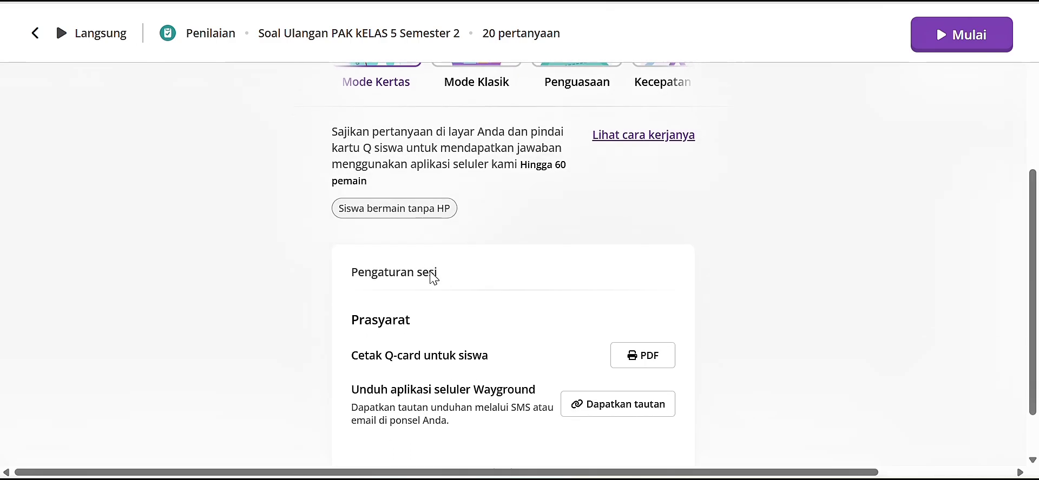
{"action": "scroll", "coordinate": [433, 276], "scroll_direction": "down", "scroll_amount": 1}
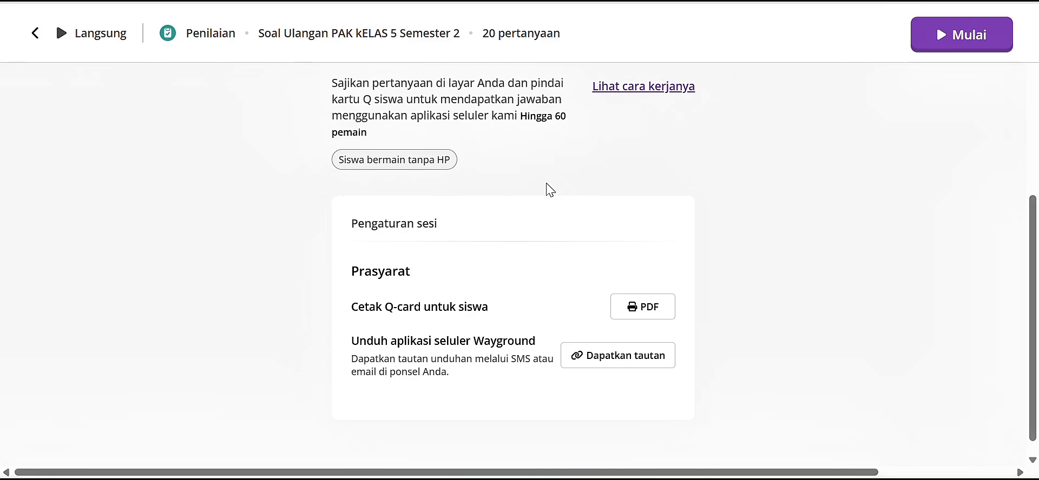
{"action": "scroll", "coordinate": [544, 247], "scroll_direction": "down", "scroll_amount": 1}
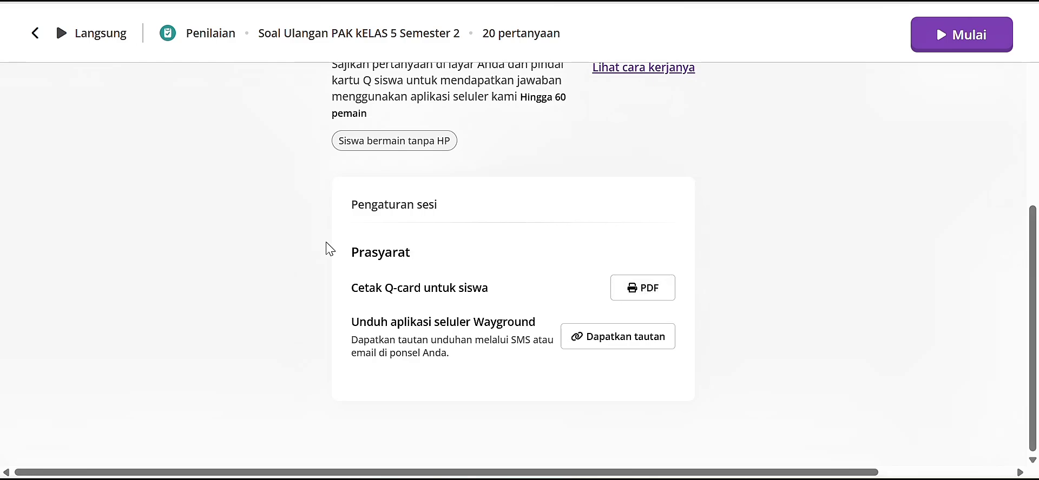
{"action": "left_click", "coordinate": [646, 292]}
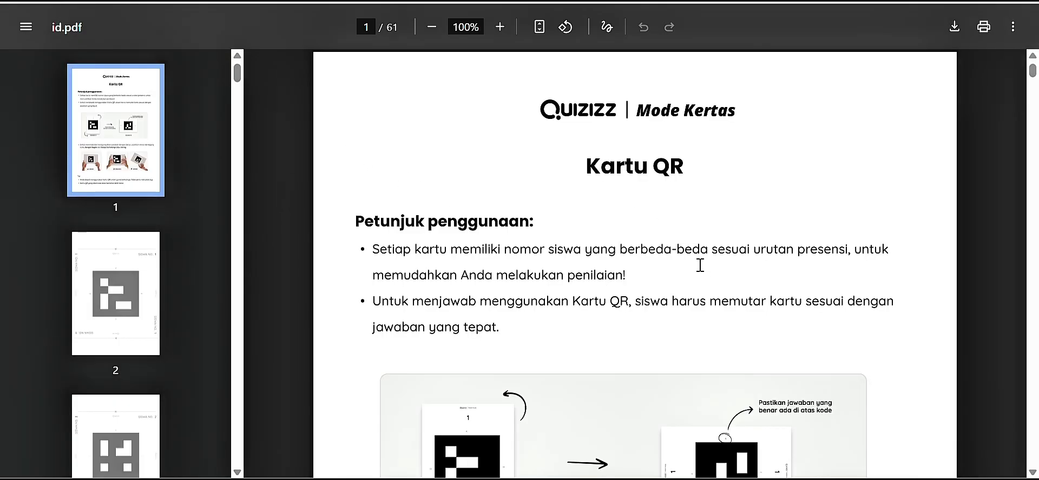
Read the QR card usage instructions and examine the card for student number 1 in the PDF.
{"action": "scroll", "coordinate": [508, 400], "scroll_direction": "down", "scroll_amount": 1}
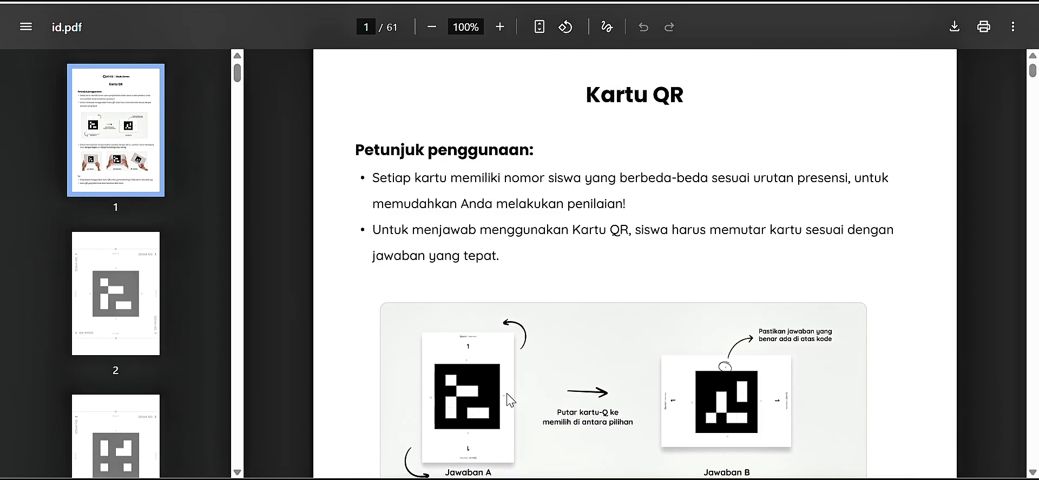
{"action": "scroll", "coordinate": [508, 400], "scroll_direction": "down", "scroll_amount": 1}
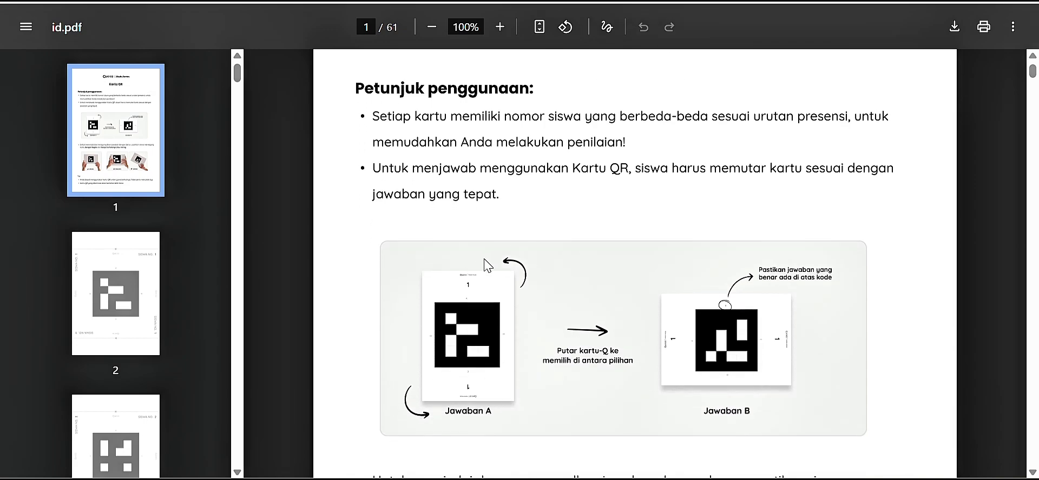
{"action": "scroll", "coordinate": [451, 142], "scroll_direction": "up", "scroll_amount": 2}
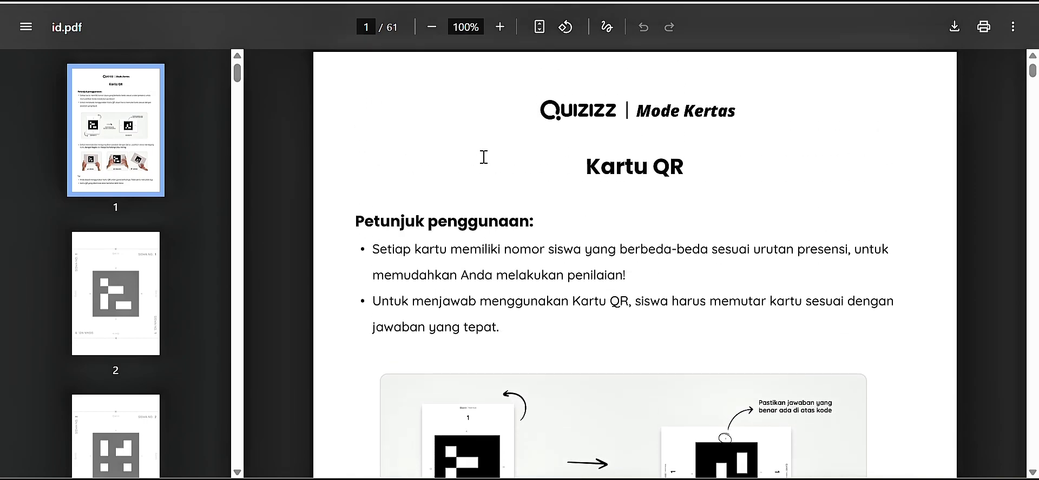
{"action": "scroll", "coordinate": [626, 349], "scroll_direction": "down", "scroll_amount": 1}
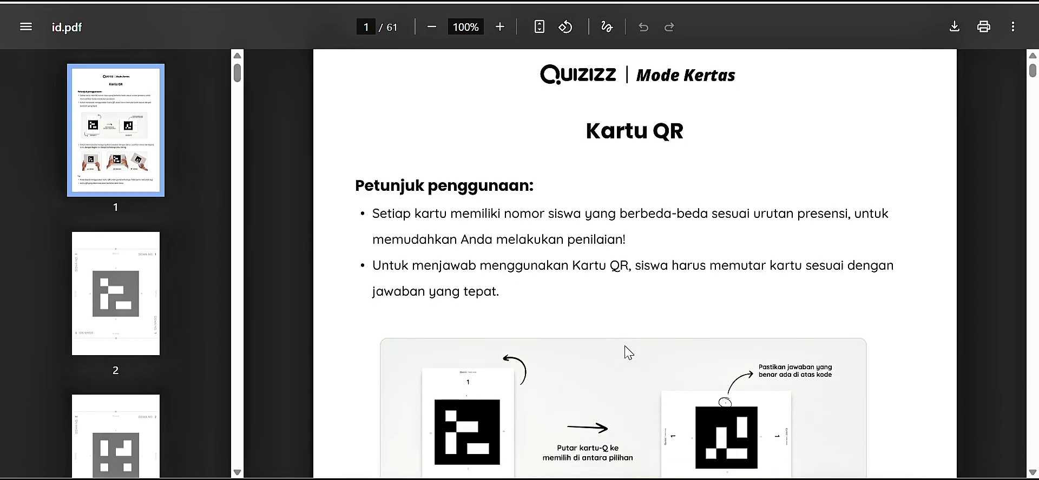
{"action": "scroll", "coordinate": [625, 351], "scroll_direction": "down", "scroll_amount": 3}
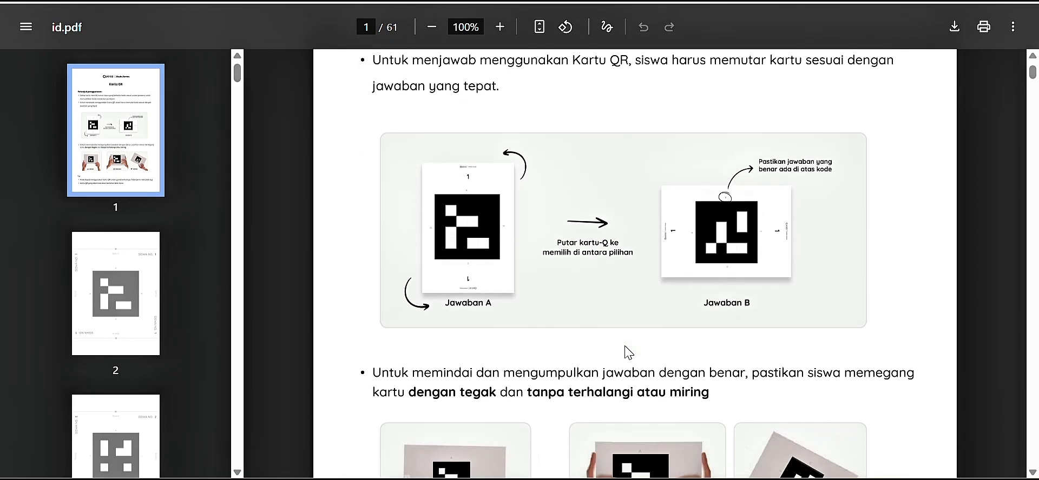
{"action": "scroll", "coordinate": [626, 351], "scroll_direction": "down", "scroll_amount": 6}
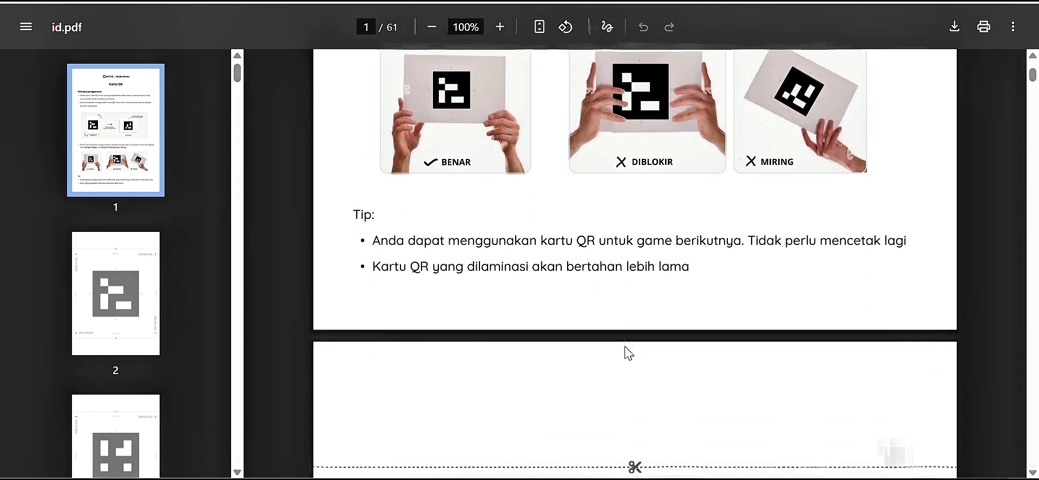
{"action": "scroll", "coordinate": [626, 352], "scroll_direction": "down", "scroll_amount": 6}
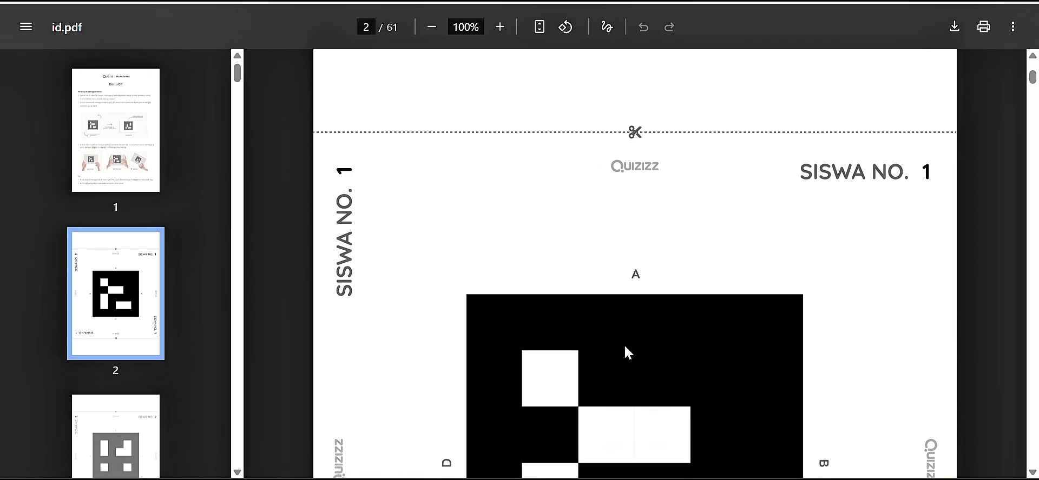
{"action": "scroll", "coordinate": [626, 353], "scroll_direction": "down", "scroll_amount": 4}
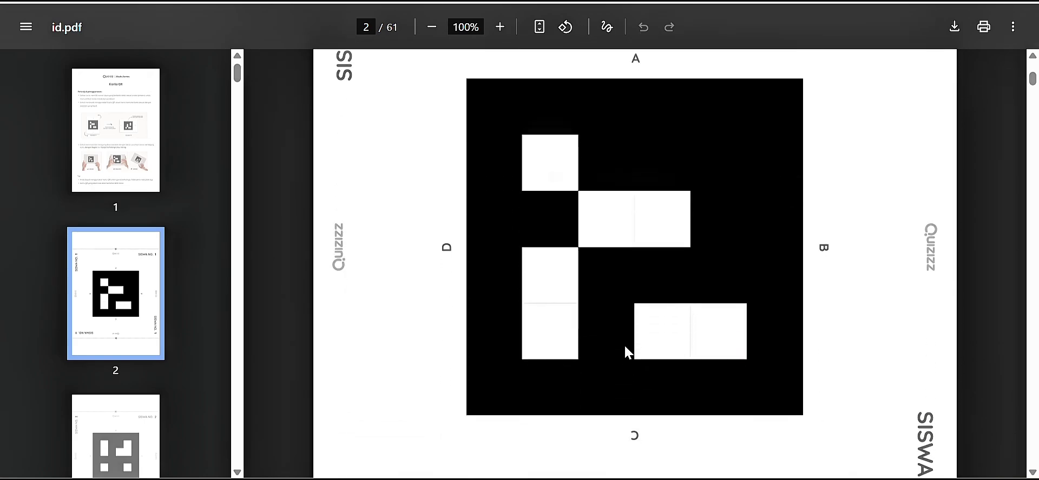
{"action": "scroll", "coordinate": [624, 346], "scroll_direction": "up", "scroll_amount": 17}
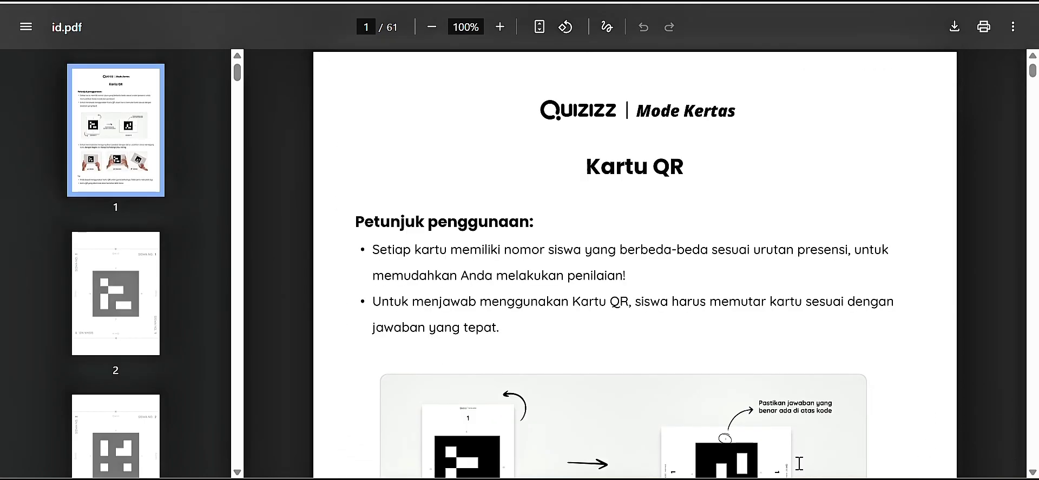